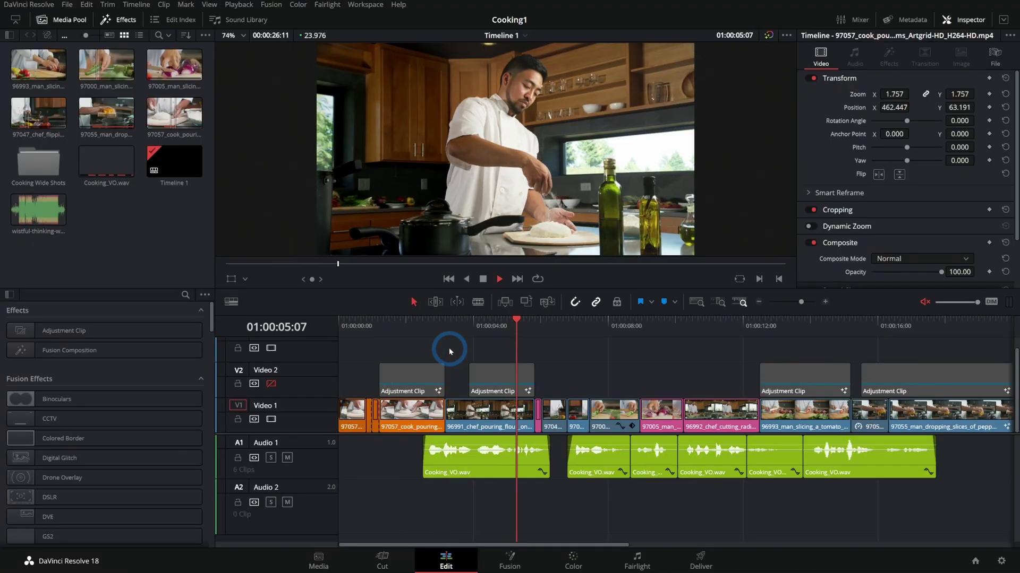
Apply the mChannel Clean Overlay Progress effect to the cucumber-slicing clip on Video 1
key("space")
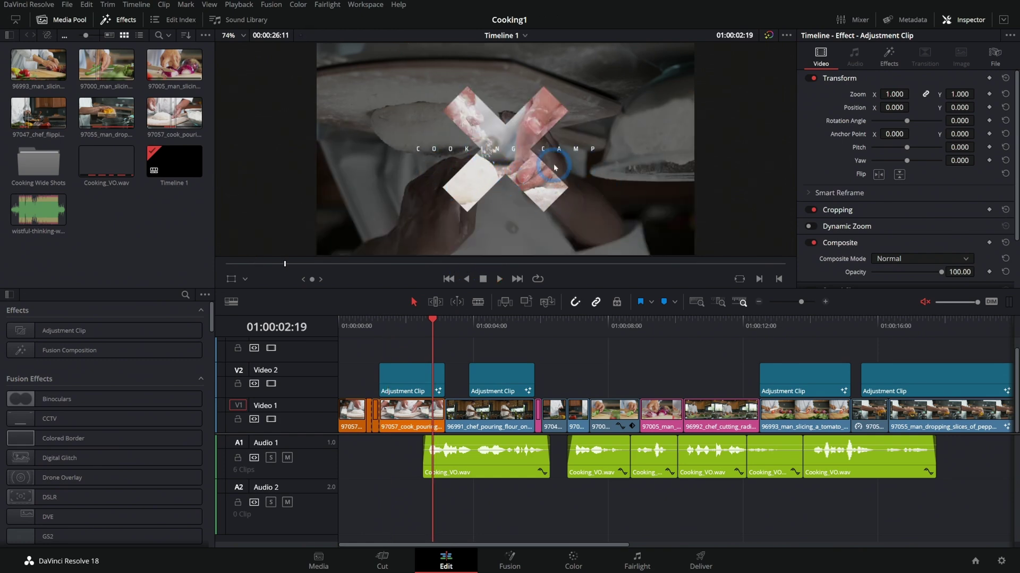
mouse_move(423, 340)
left_mouse_down()
mouse_move(391, 332)
mouse_move(423, 332)
left_mouse_up()
scroll(96, 187, "down", 10)
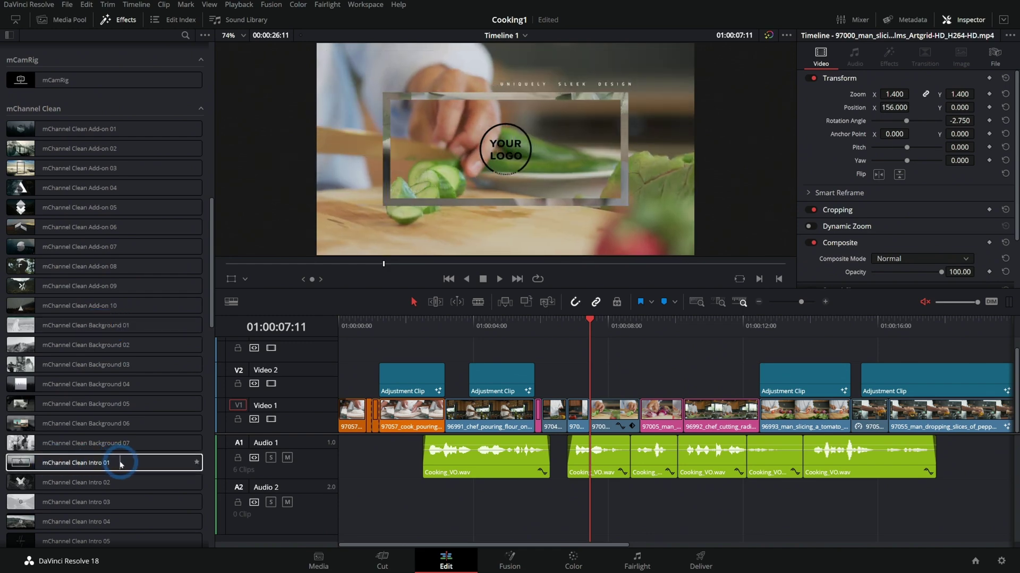
scroll(124, 464, "down", 5)
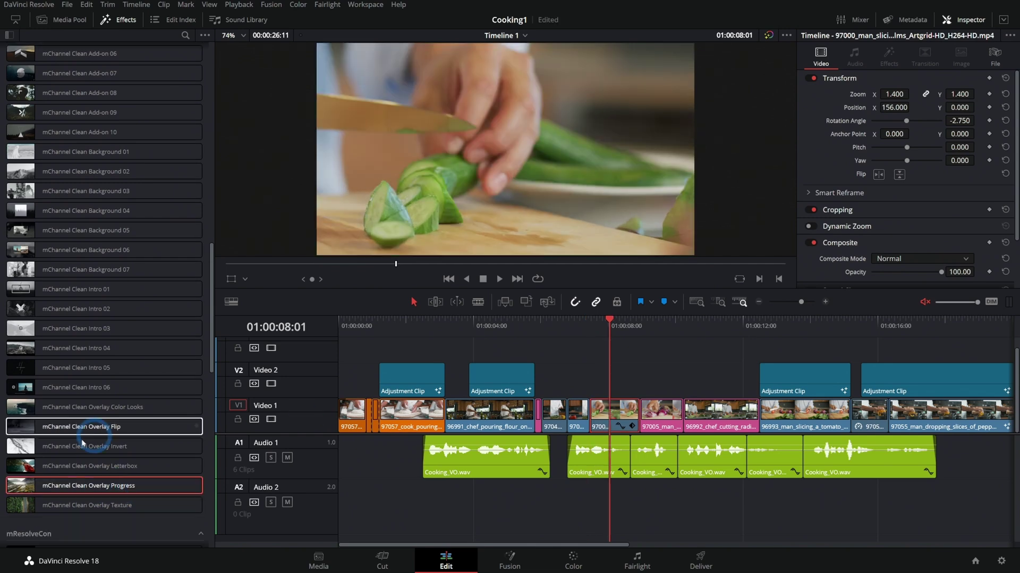
left_click_drag(79, 486, 611, 417)
Play back the cucumber-slicing clip to review the progress overlay's animation
left_click(592, 321)
key("space")
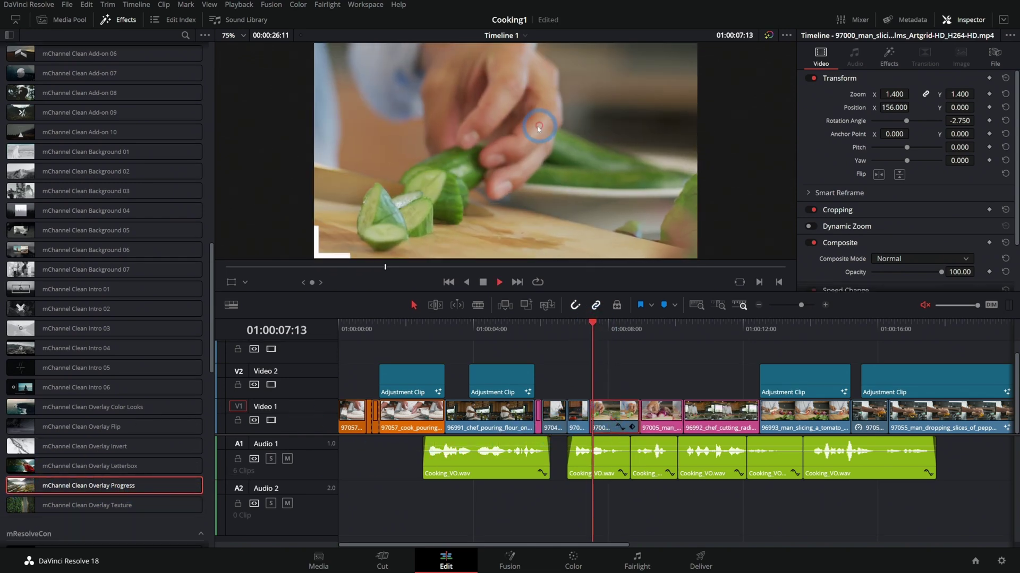
left_click(421, 162)
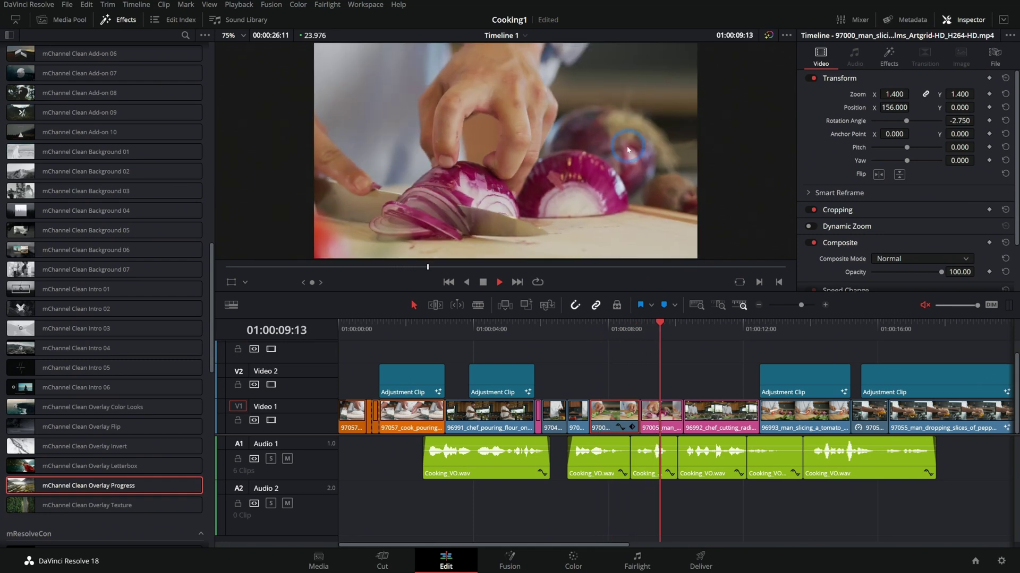
left_click_drag(621, 332, 599, 335)
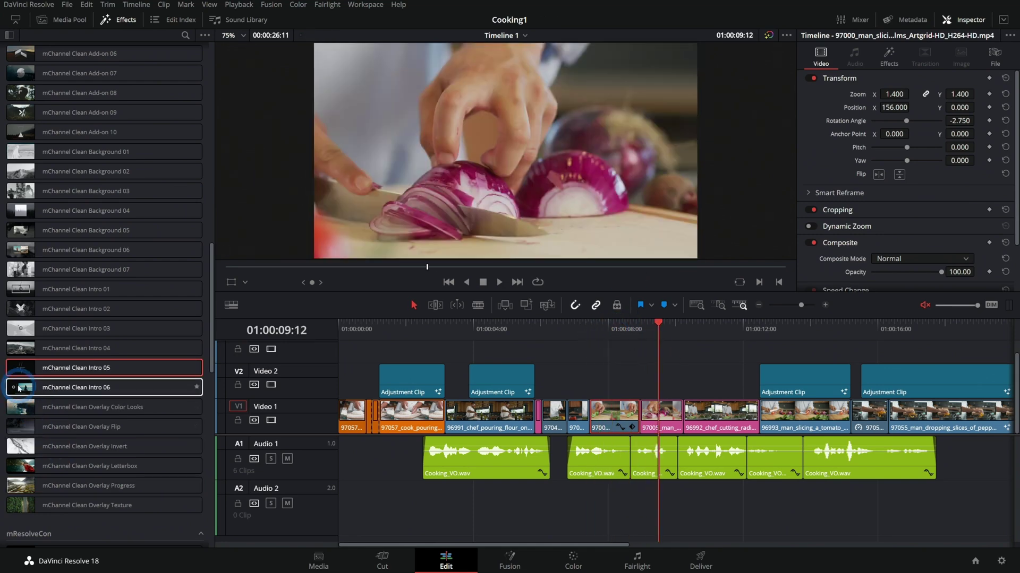
Apply the mChannel Clean Intro 06 effect to the red onion clip on Video 1 and preview its animation
left_click_drag(18, 389, 661, 416)
left_click(656, 321)
left_click(643, 326)
key("space")
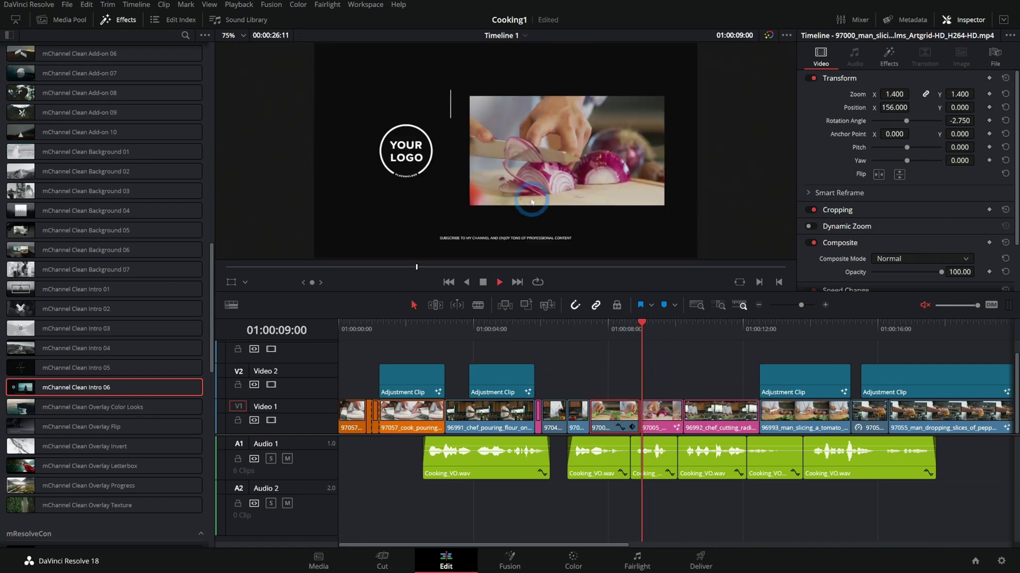
left_click(672, 352)
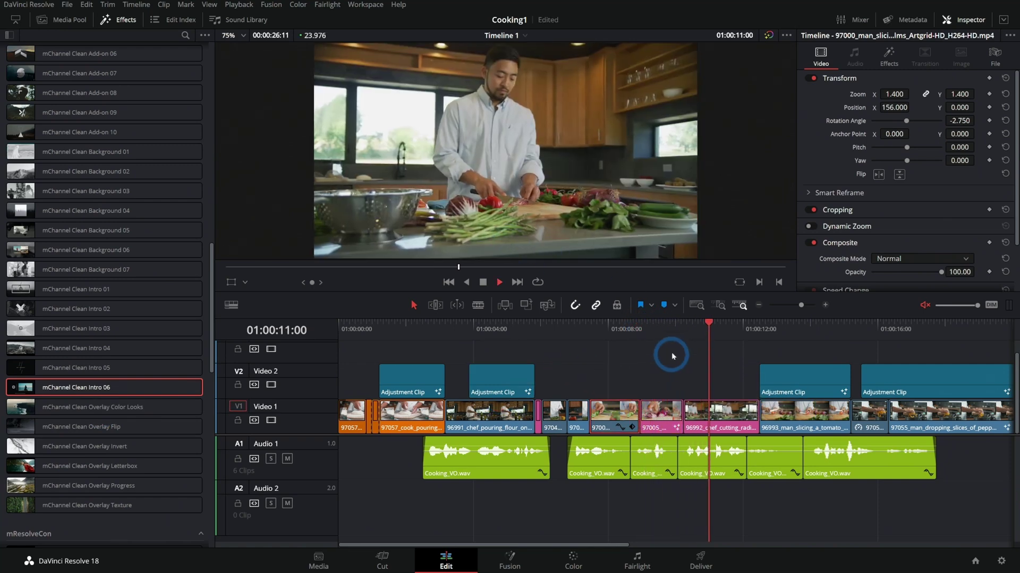
left_click(658, 326)
Customize the onion clip's Intro 06 effect with the subtitle "I COOK AND STUFF" and a blue background
left_click(670, 411)
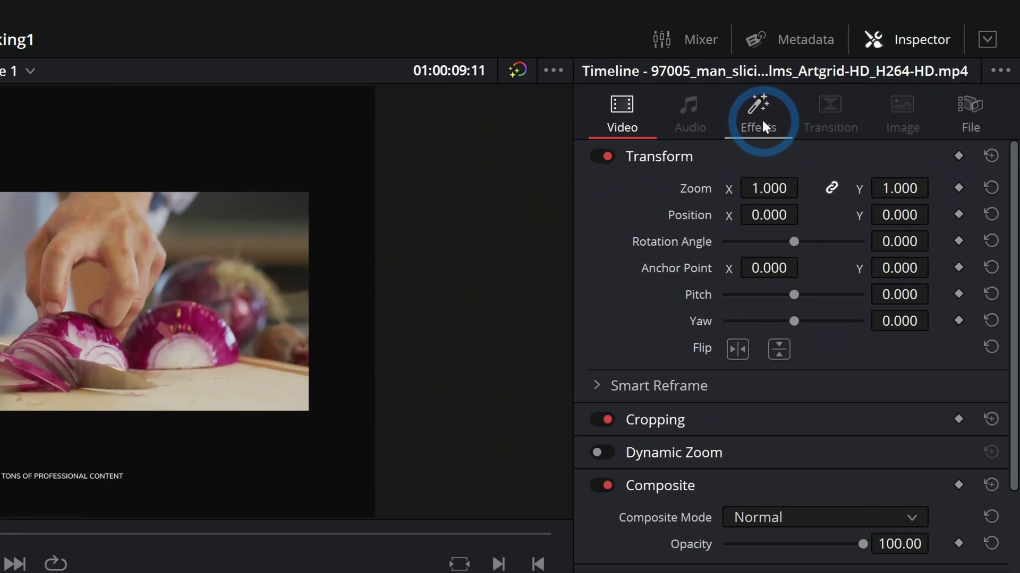
left_click(890, 59)
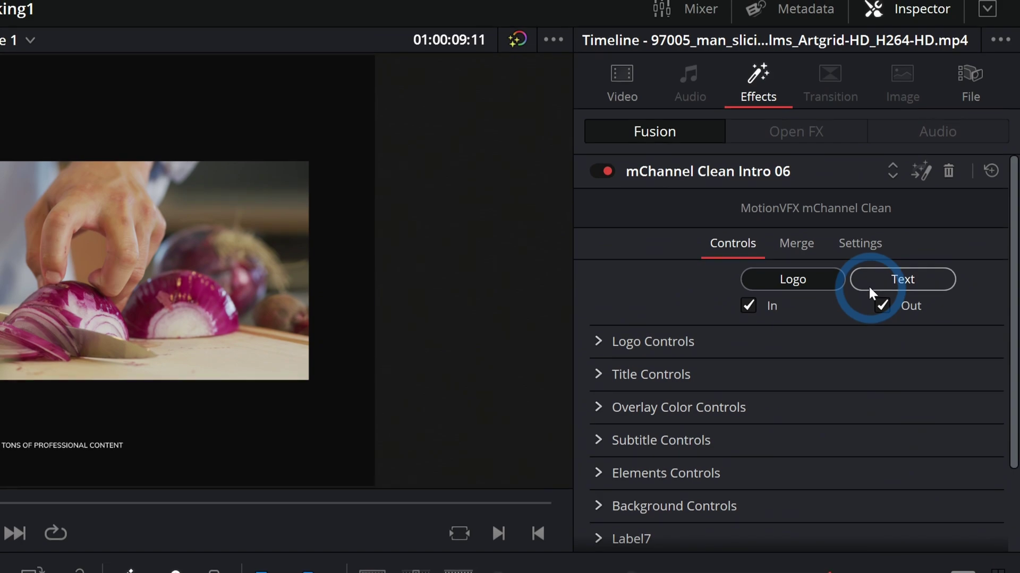
left_click(868, 285)
left_click(632, 341)
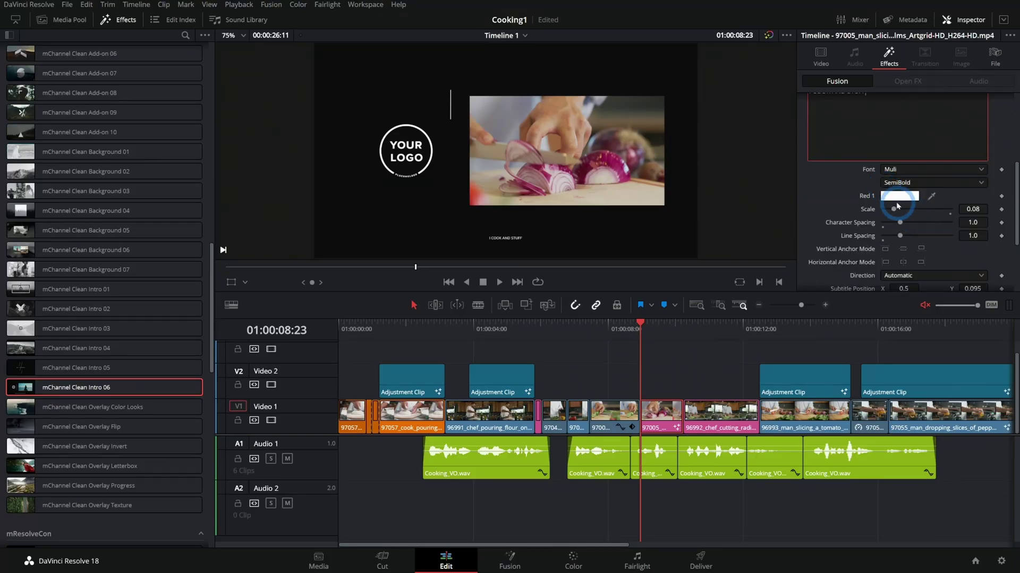
left_click(571, 224)
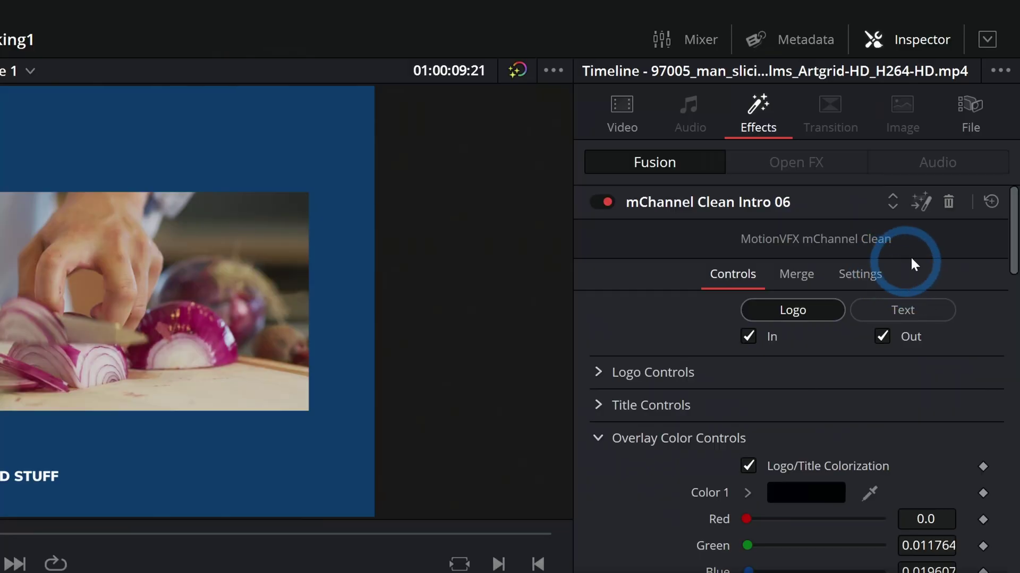
Replace Intro 06 on the onion clip with mChannel Clean Add-on 09 and Add-on 08, repositioning their graphics in the frame
left_click(948, 203)
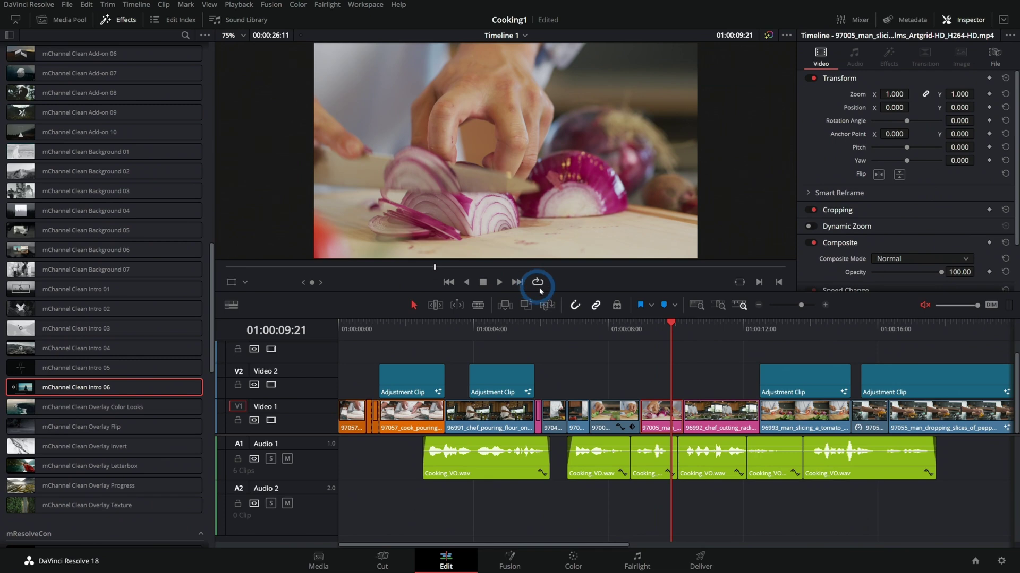
scroll(106, 265, "up", 4)
left_click_drag(32, 261, 659, 409)
left_click_drag(654, 228, 654, 220)
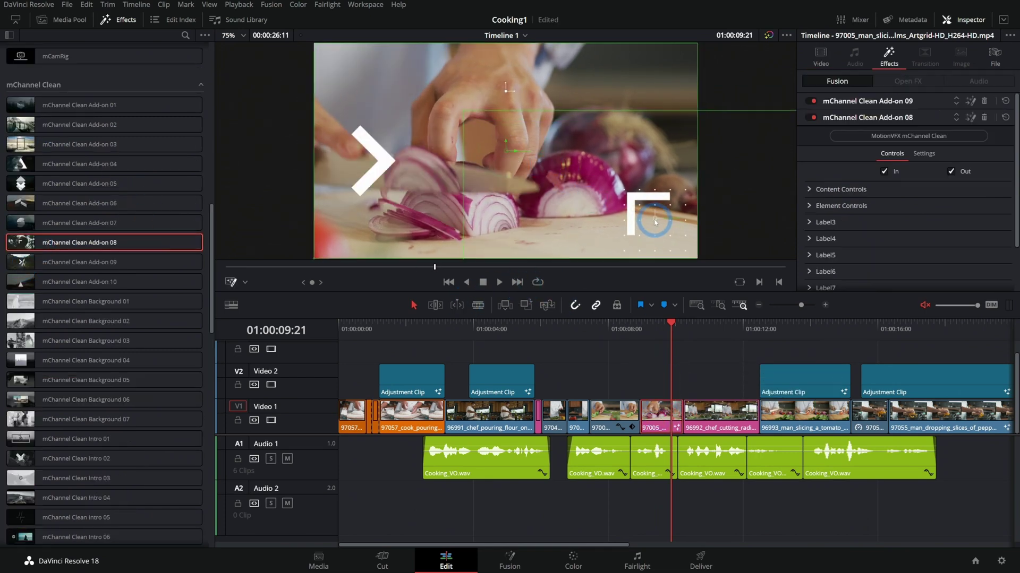
left_click_drag(464, 113, 657, 239)
Play back the second adjustment clip on Video 2 to review its Add-on 08 corner bracket
left_click(681, 366)
left_click_drag(658, 334, 468, 327)
key("space")
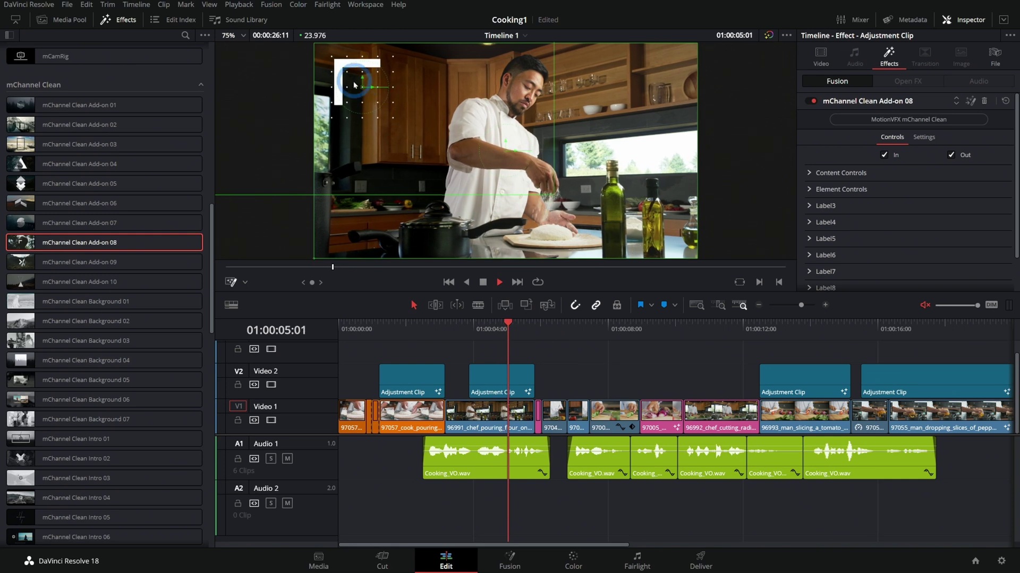
left_click(386, 130)
Move the second adjustment clip on Video 2 about one second later and replay that section
left_click_drag(494, 387, 524, 386)
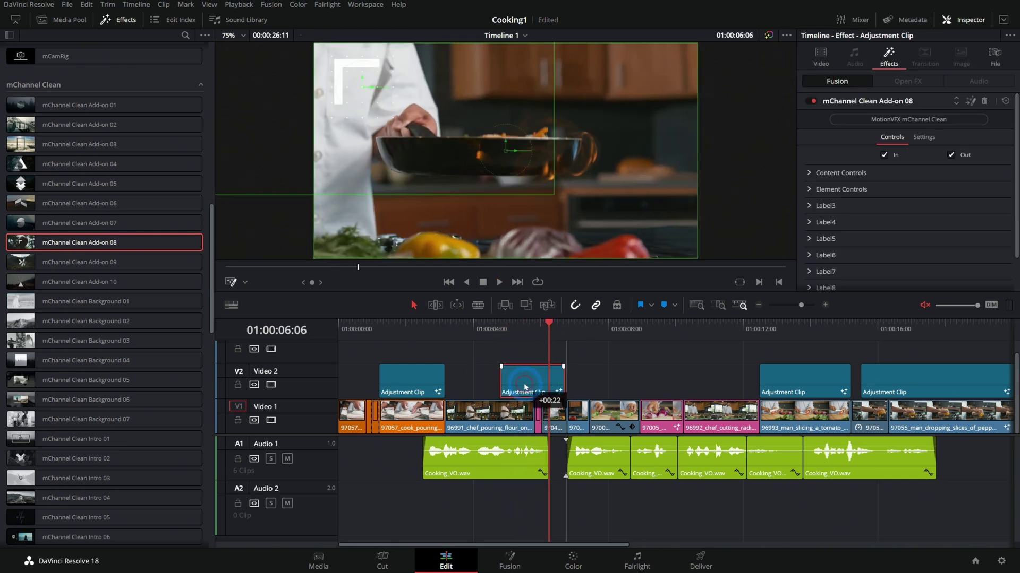
left_click(497, 324)
key("space")
key("space")
left_click(579, 387)
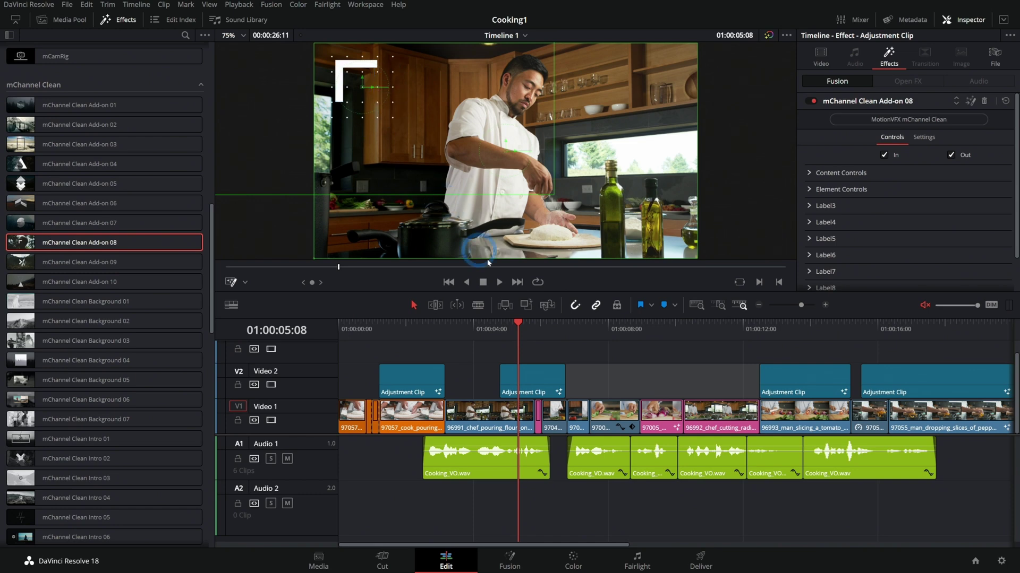
left_click(445, 165)
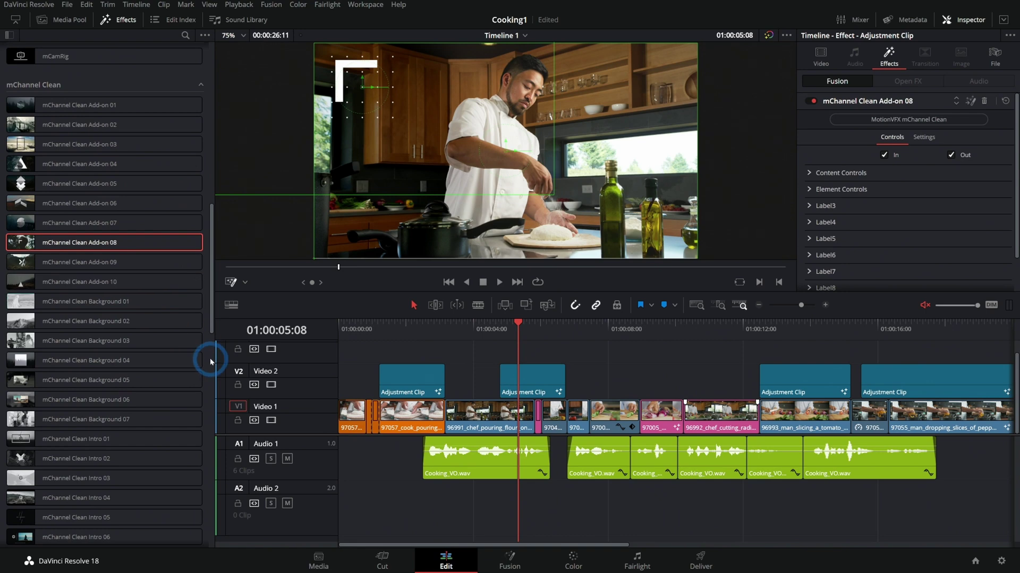
Play back the mTutorial focus effects over the pepper-dropping and tomato-slicing clips
scroll(202, 362, "down", 10)
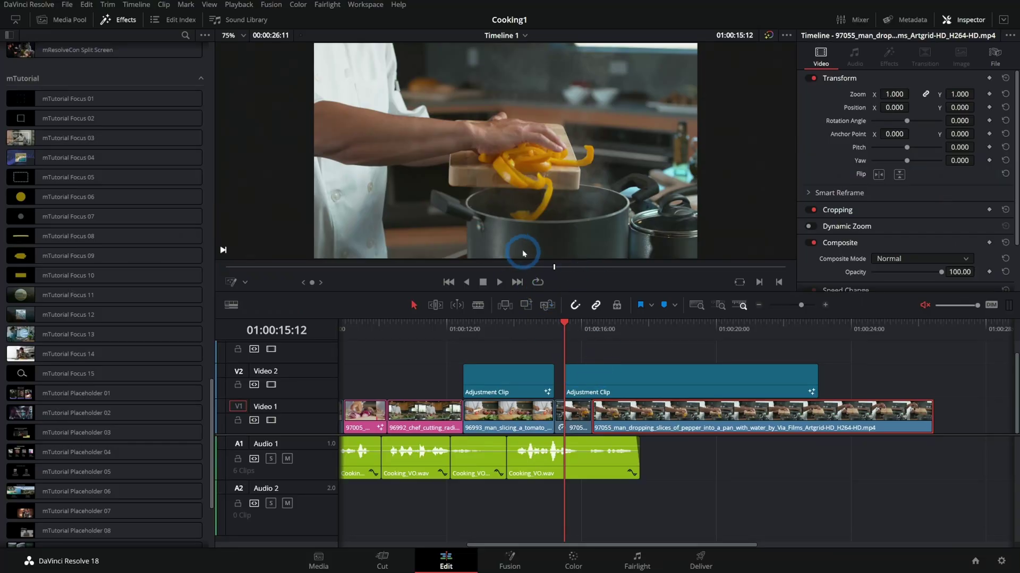
key("space")
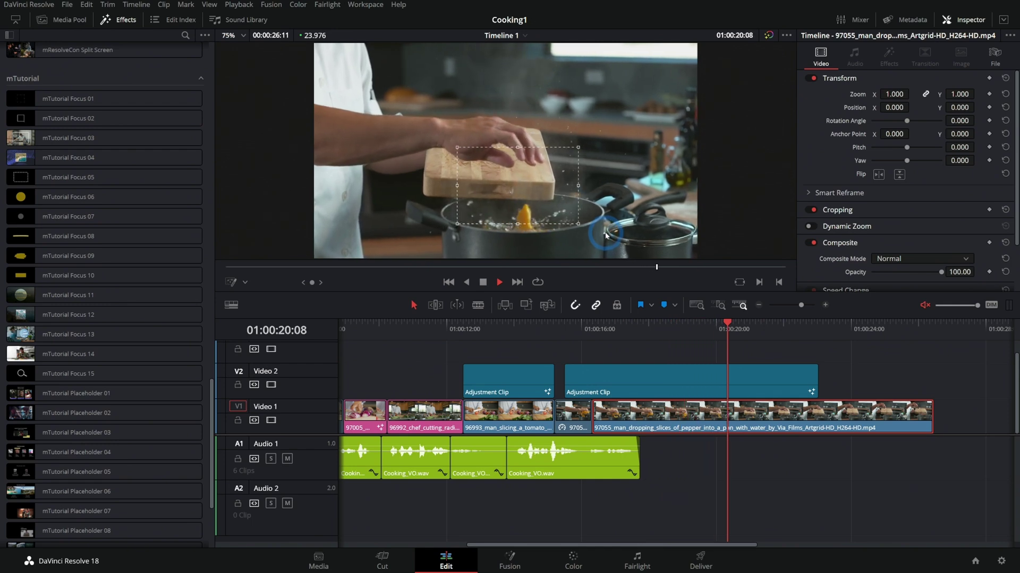
key("space")
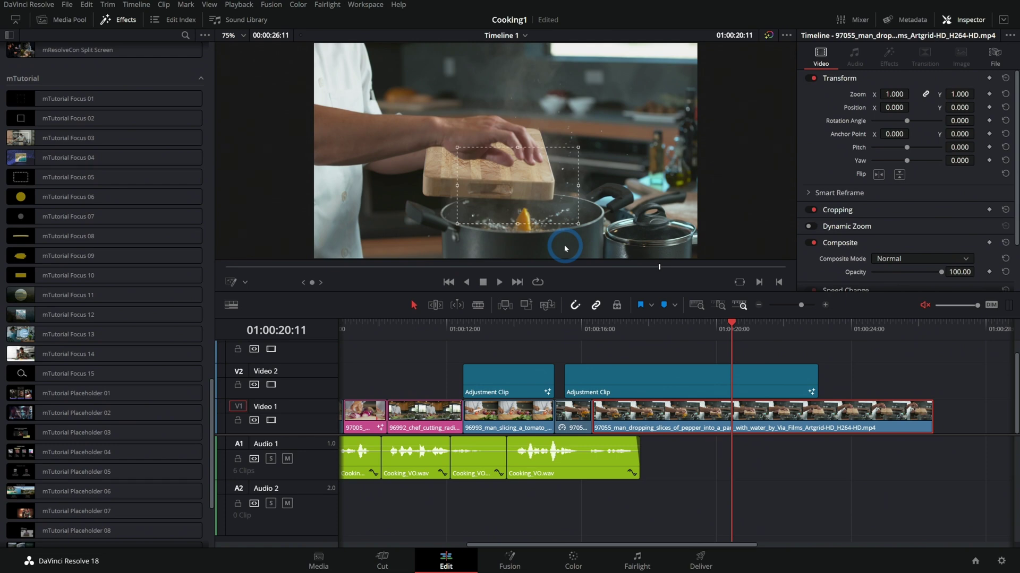
left_click(465, 328)
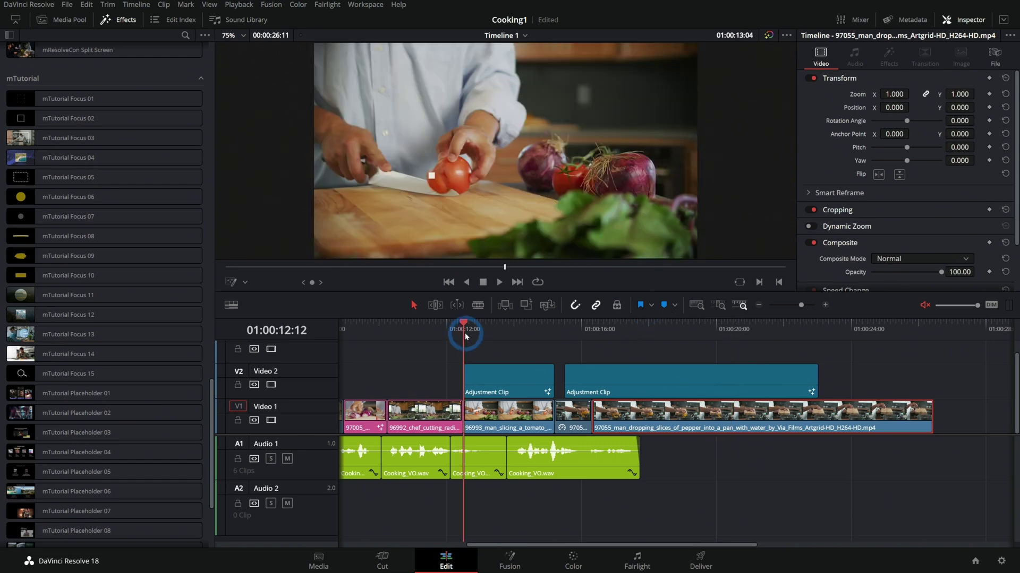
left_click(499, 282)
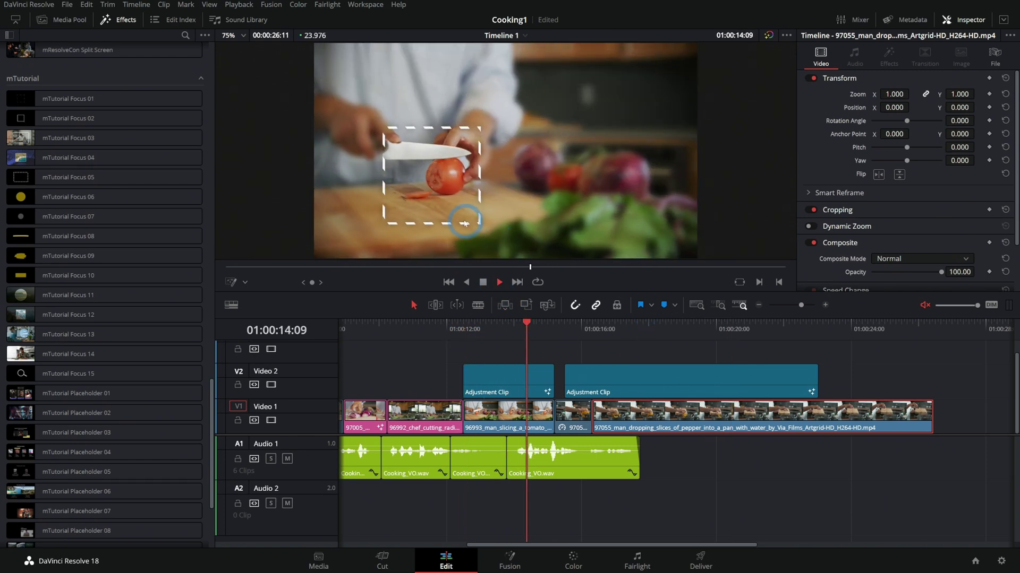
key("space")
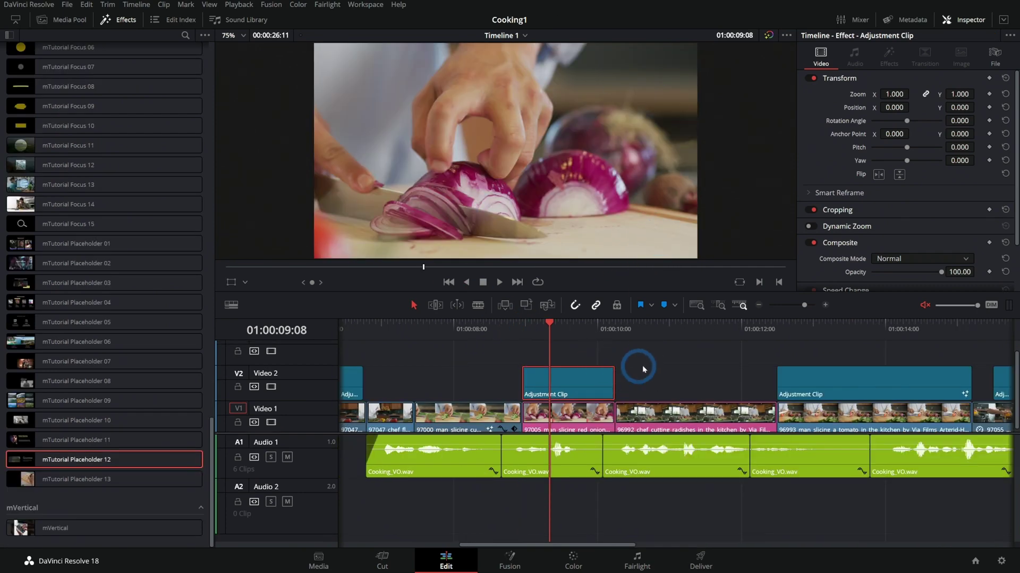
Apply mTutorial Placeholder 12 to the adjustment clip above the onion clip, titled "Cutting the Onions" with a description about cutting onions without the tears
left_click_drag(133, 460, 571, 381)
mouse_move(574, 339)
left_mouse_down()
mouse_move(523, 337)
mouse_move(574, 340)
left_mouse_up()
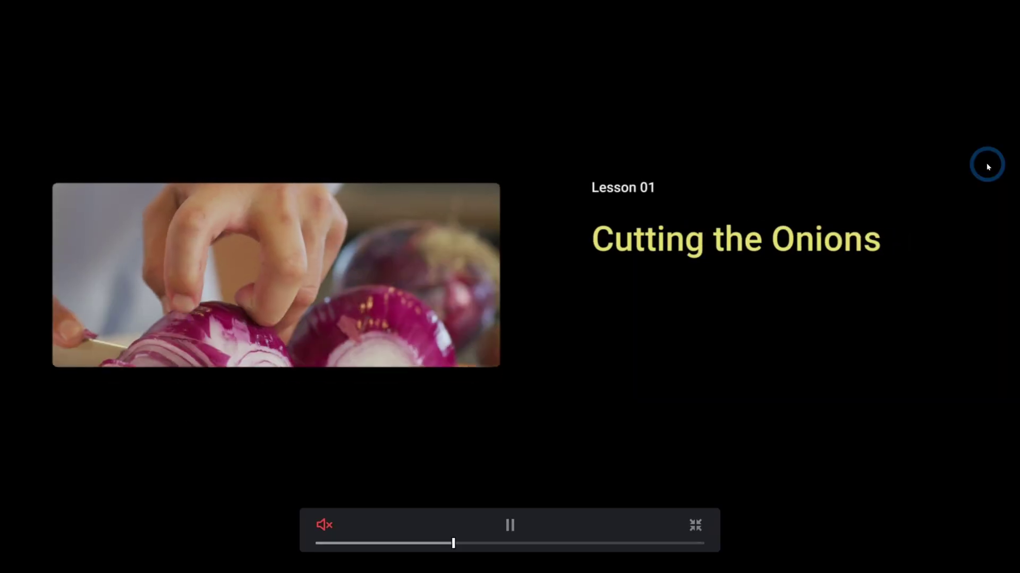
key("space")
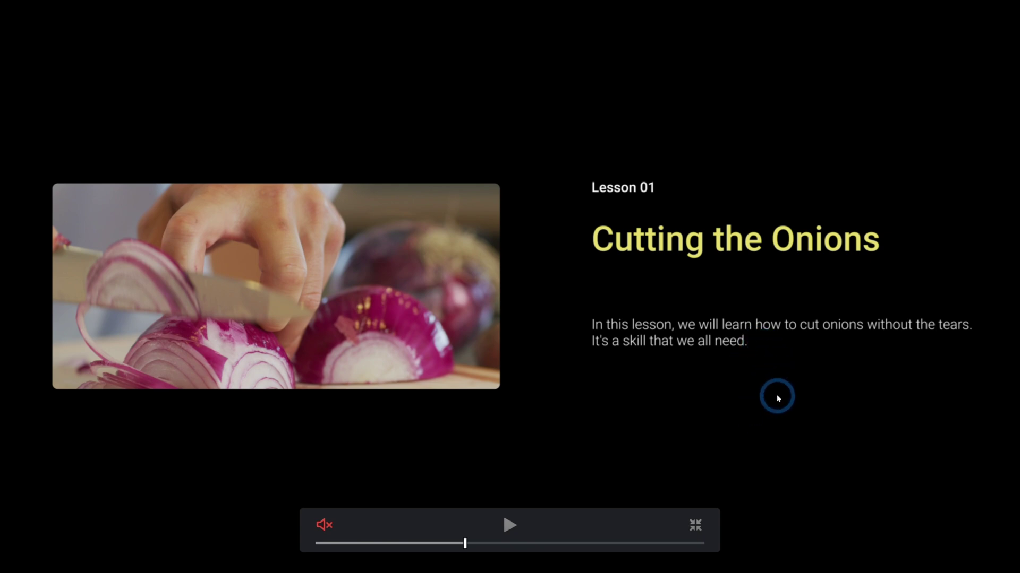
key("Escape")
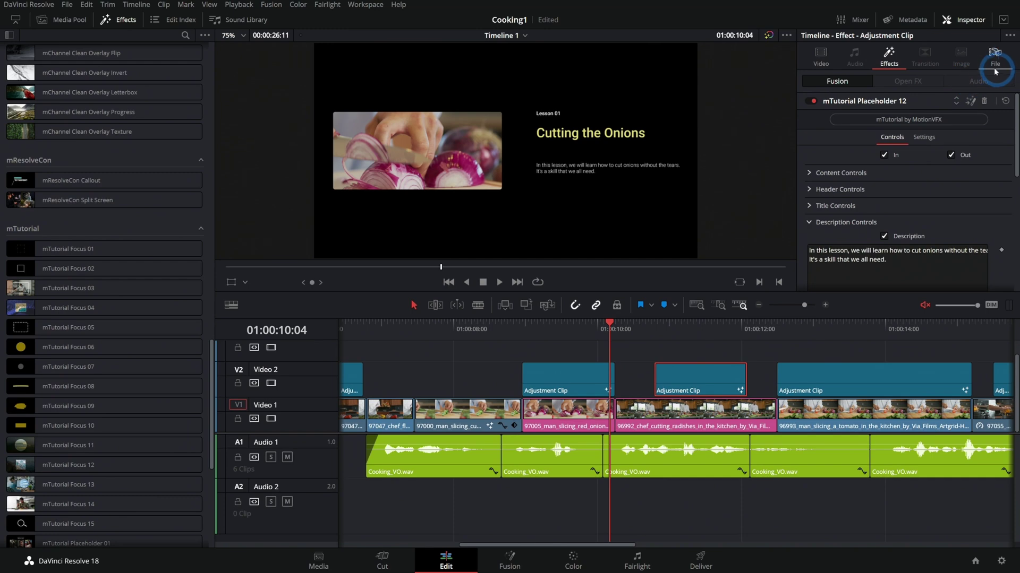
Replace Placeholder 12 on the adjustment clip above the radish-cutting clip with the mTutorial Focus 04 effect
left_click(983, 101)
left_click_drag(53, 308, 693, 382)
left_click(669, 333)
Position the Focus 04 frame at X 0.523, Y 0.305, set its caption to "KNIFE SKILLS ARE ESSENTIAL", and preview it
left_click_drag(903, 187, 876, 194)
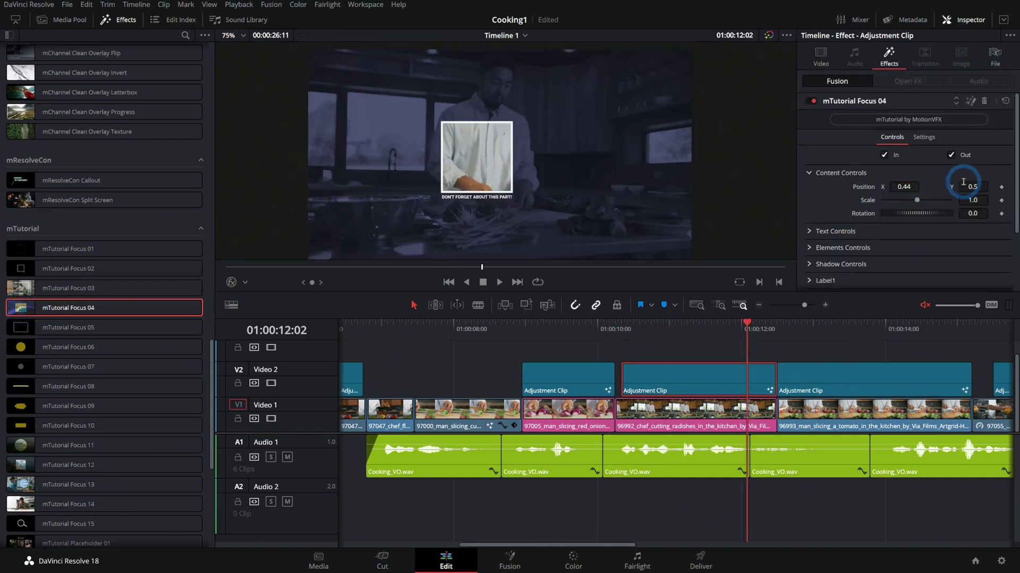
left_click_drag(962, 182, 944, 192)
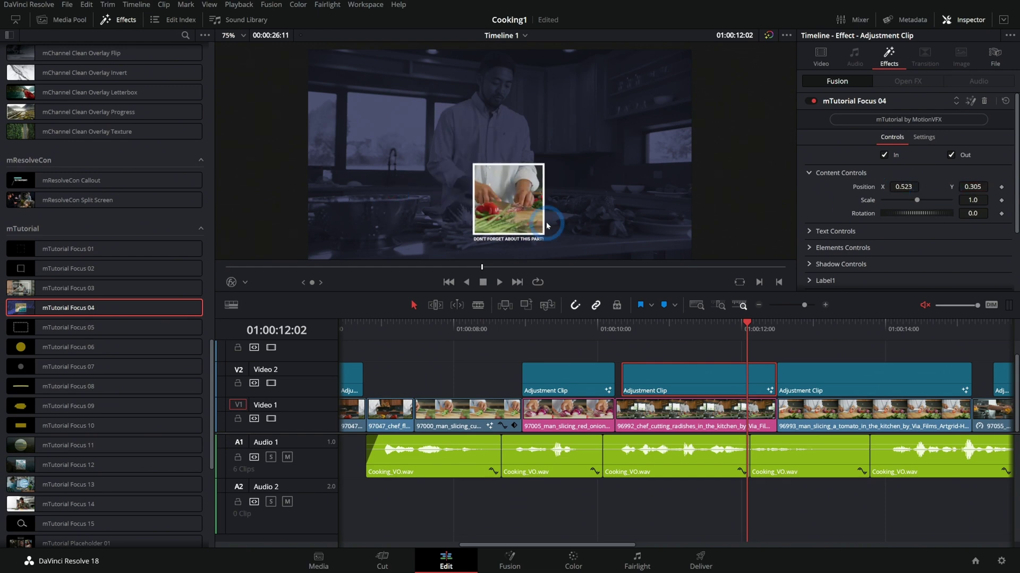
left_click(805, 233)
triple_click(901, 248)
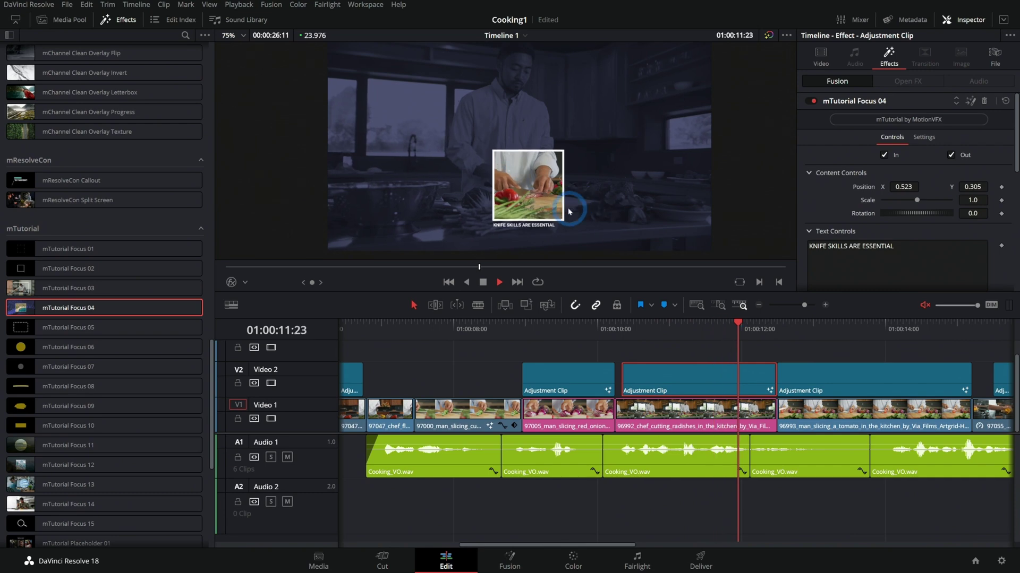
key("space")
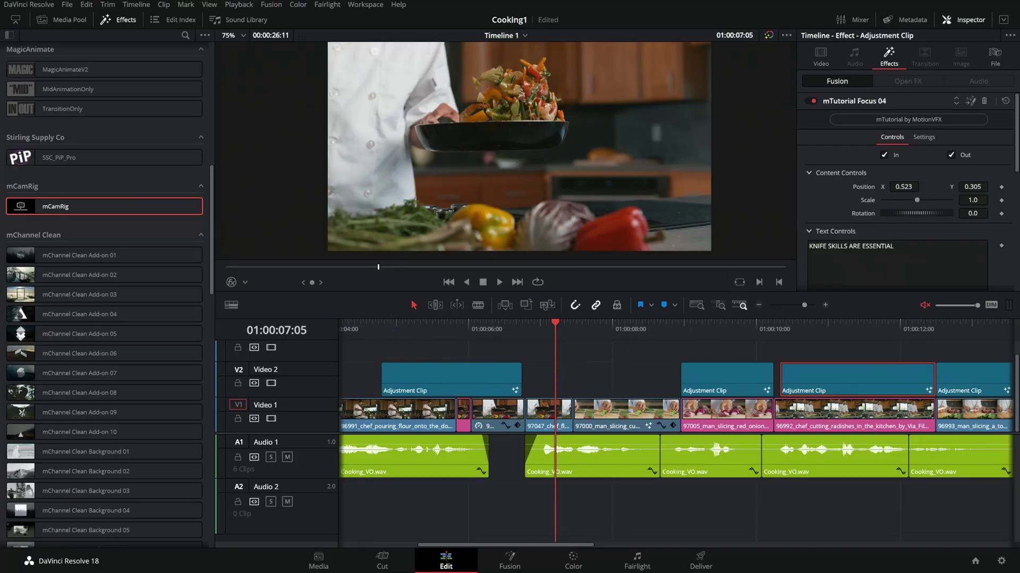
Place a screen capture, Screen.png, on Video 1 after the last clip and apply the mCamRig effect to it
key("super+shift+s")
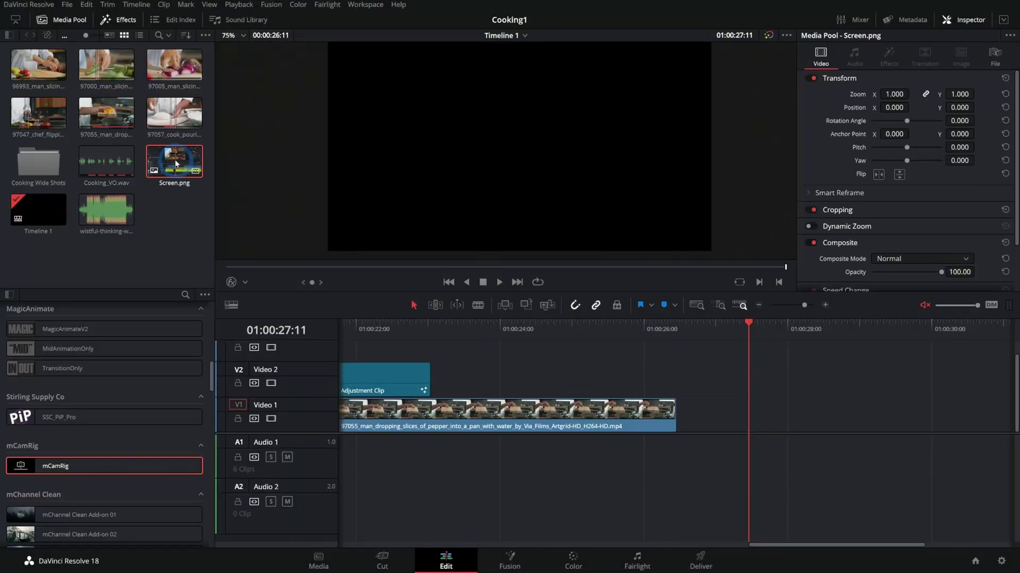
left_click_drag(175, 163, 736, 415)
left_click(727, 322)
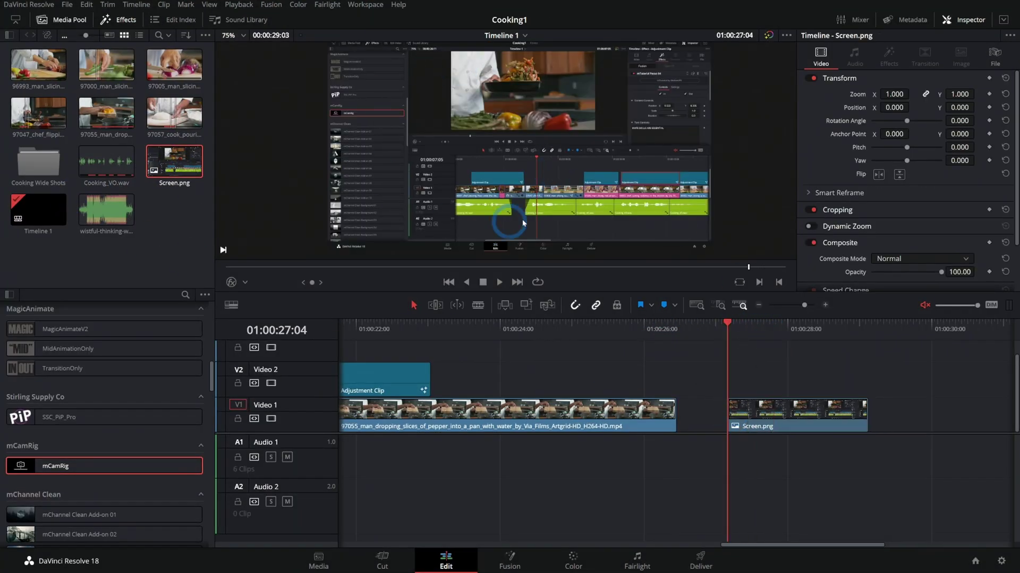
scroll(137, 441, "up", 4)
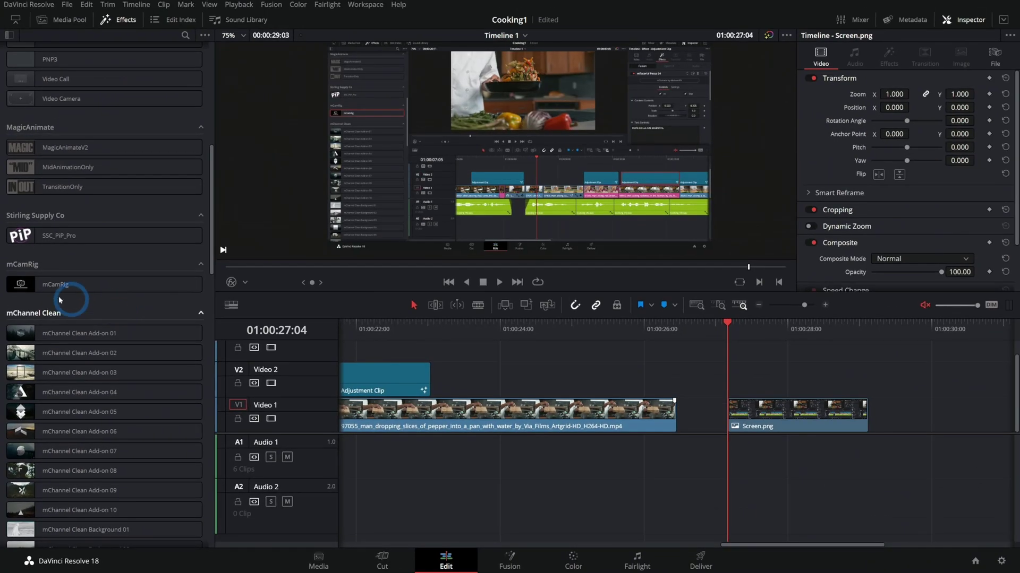
left_click_drag(61, 285, 821, 423)
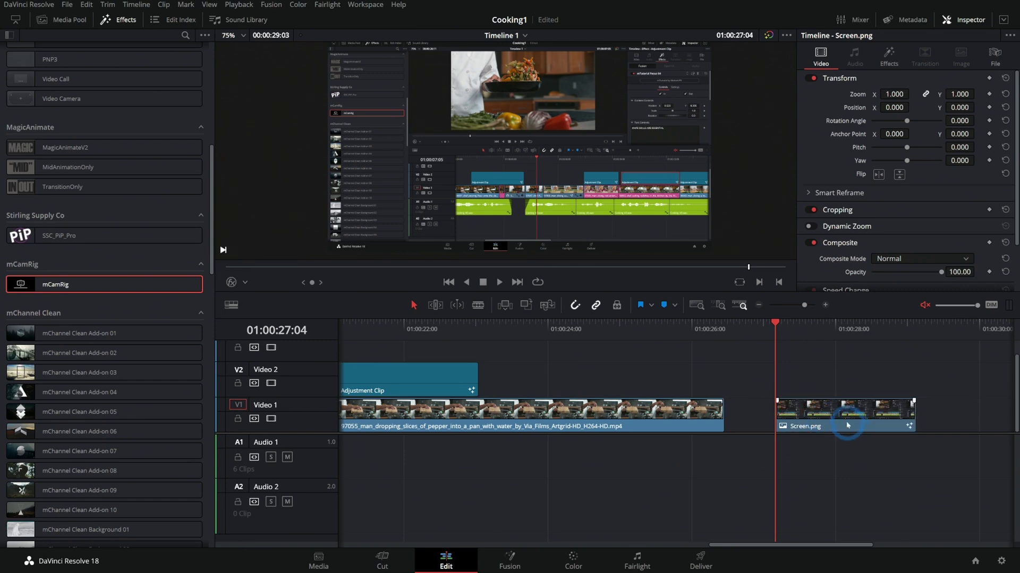
Set the mCamRig camera on the Screen.png clip to Tilt -31, Roll 23 and Zoom 1.86
left_click(817, 322)
left_click(888, 54)
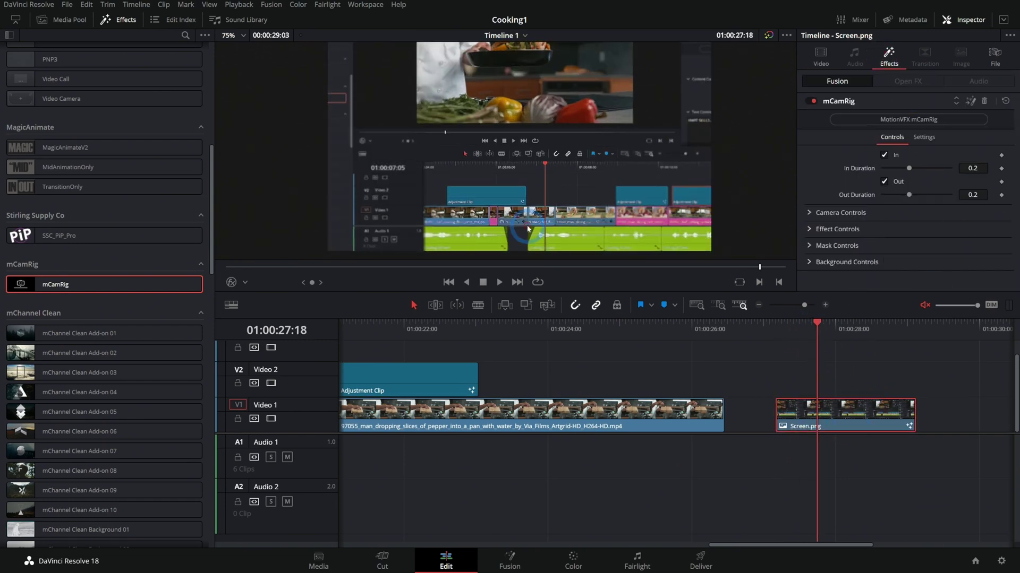
left_click(113, 20)
left_click(871, 213)
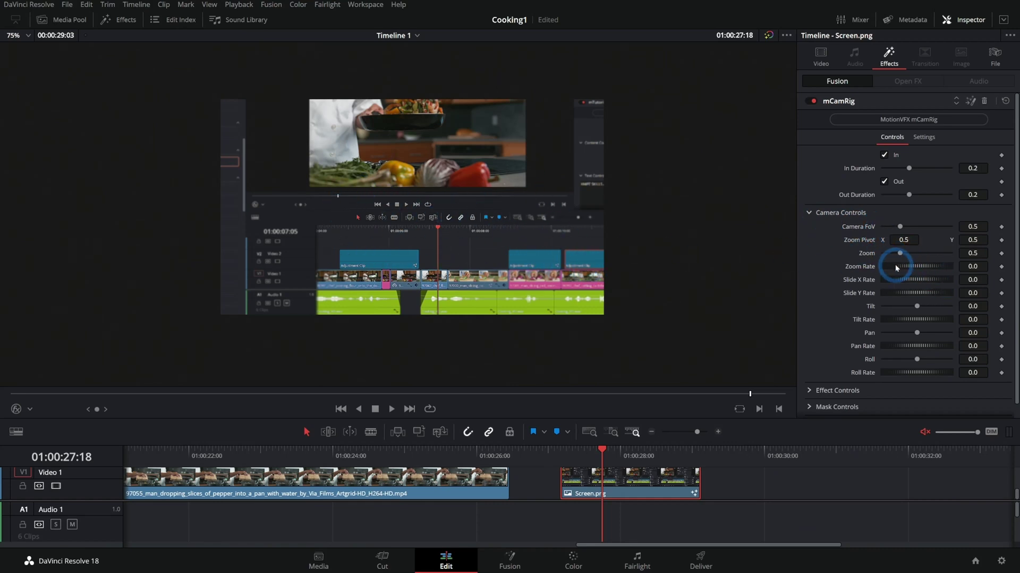
left_click_drag(917, 306, 911, 308)
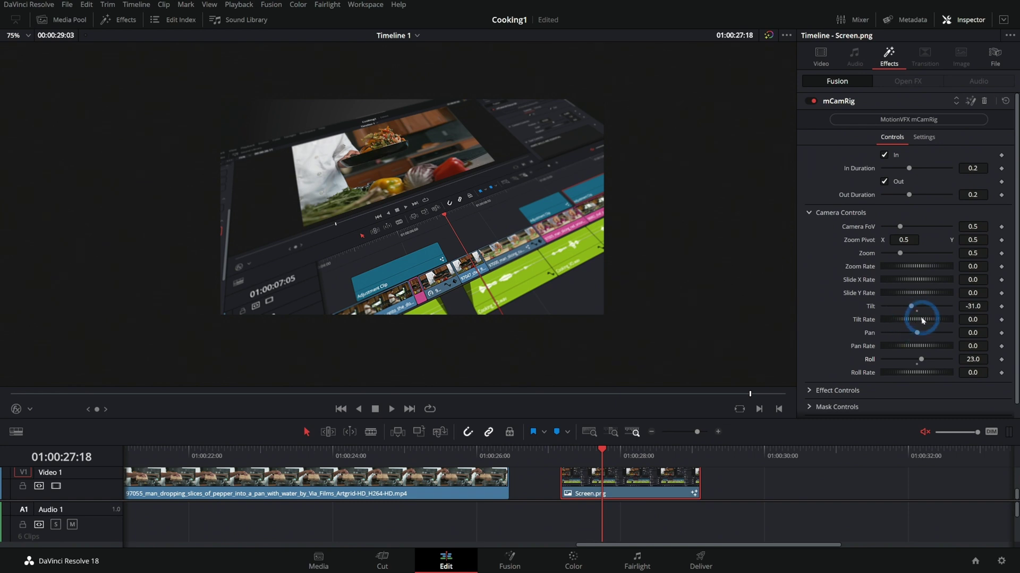
left_click_drag(898, 254, 945, 253)
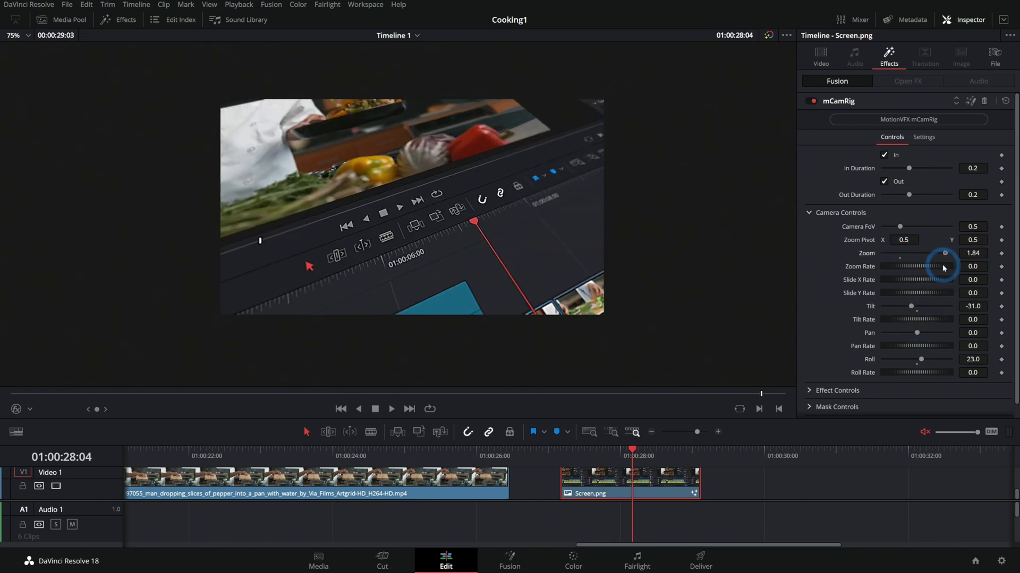
left_click(809, 213)
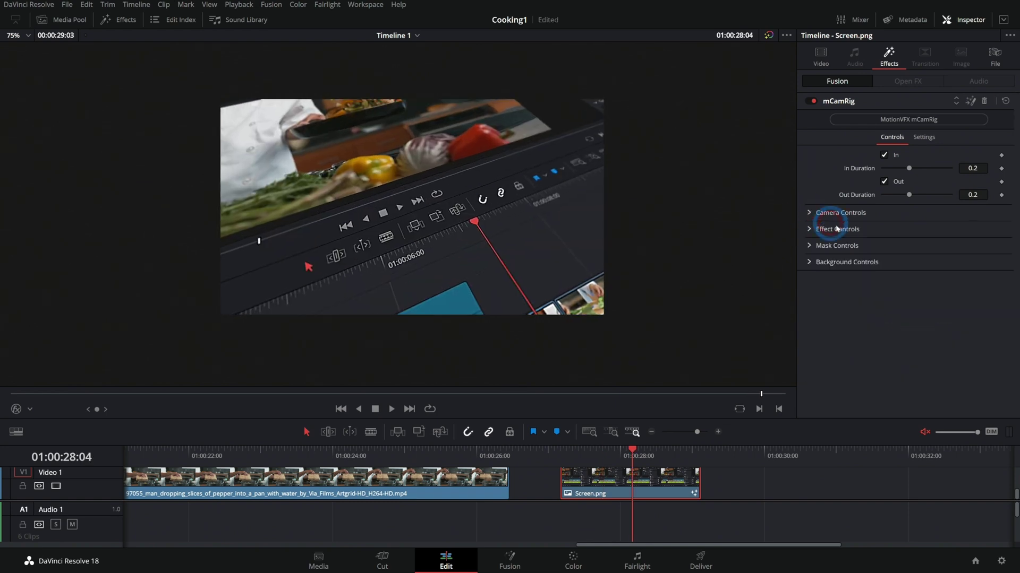
In mCamRig's effect controls, set the Sharpen Amount to 0.21 and enable Prism
left_click(810, 229)
scroll(818, 250, "down", 1)
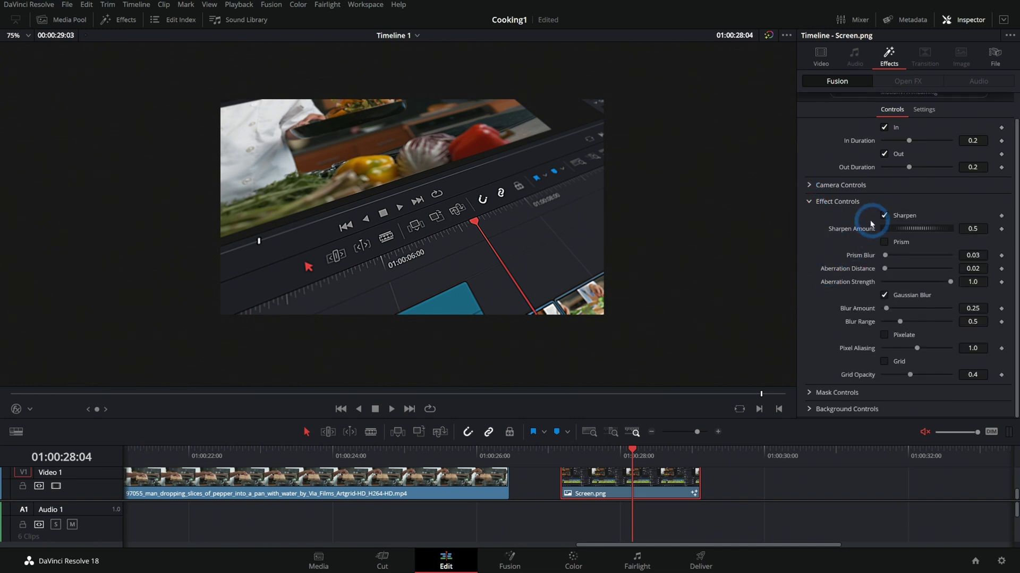
left_click_drag(869, 228, 929, 230)
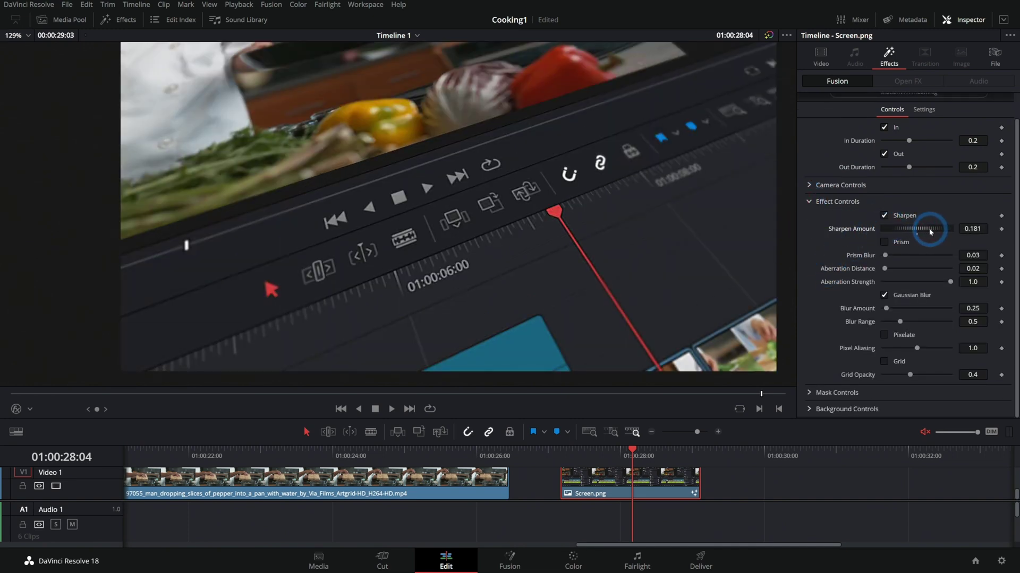
left_click(884, 242)
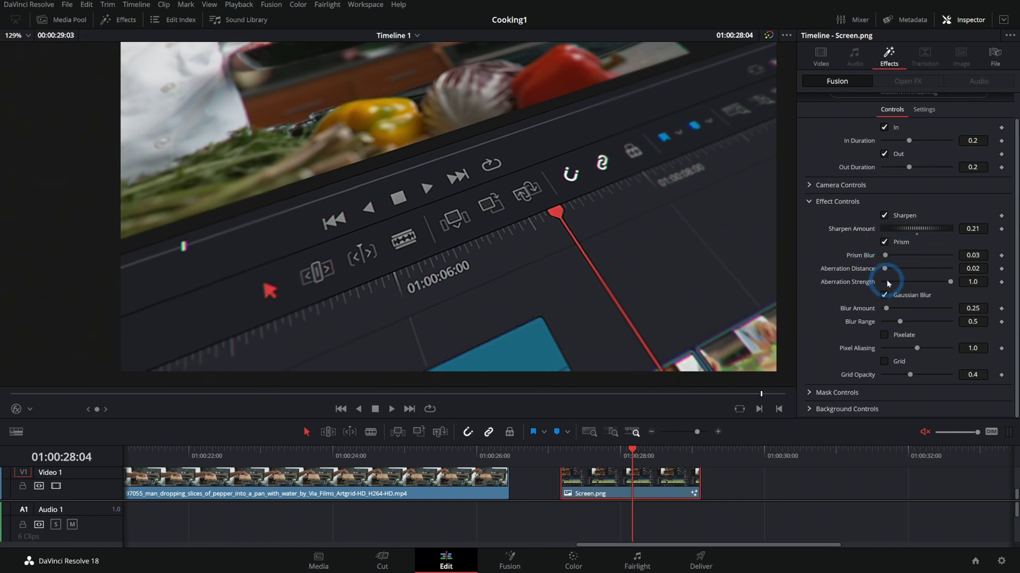
left_click(885, 242)
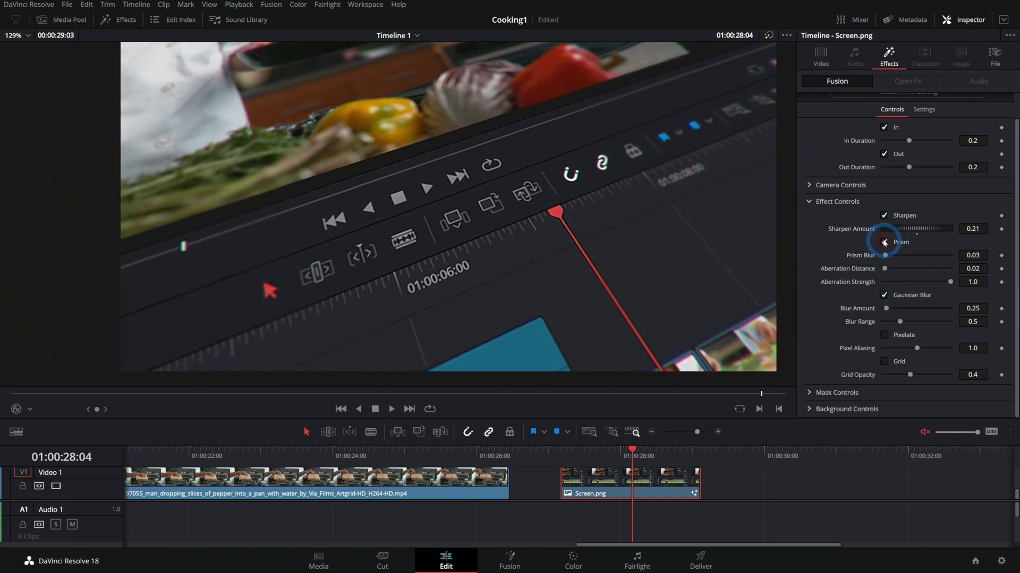
left_click(884, 242)
left_click(886, 309)
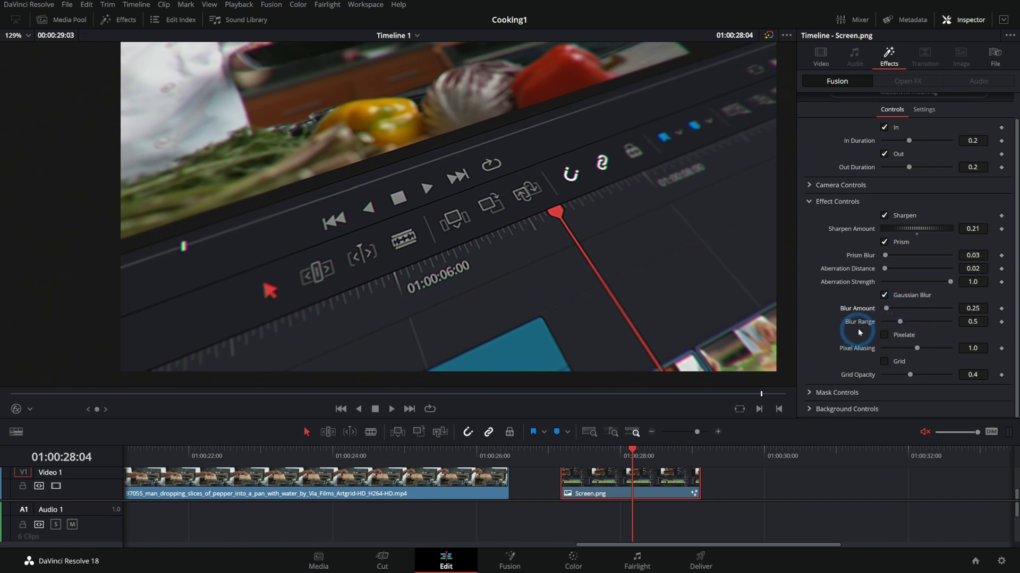
Enable mCamRig's Grid effect with an opacity of about 0.134 and play the clip from its start
left_click(884, 361)
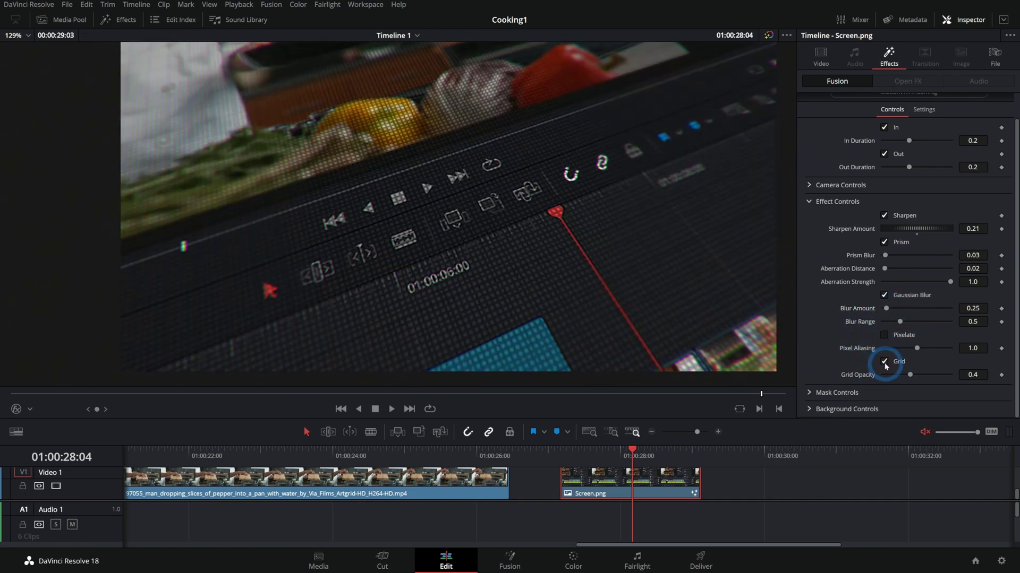
left_click_drag(906, 376, 902, 376)
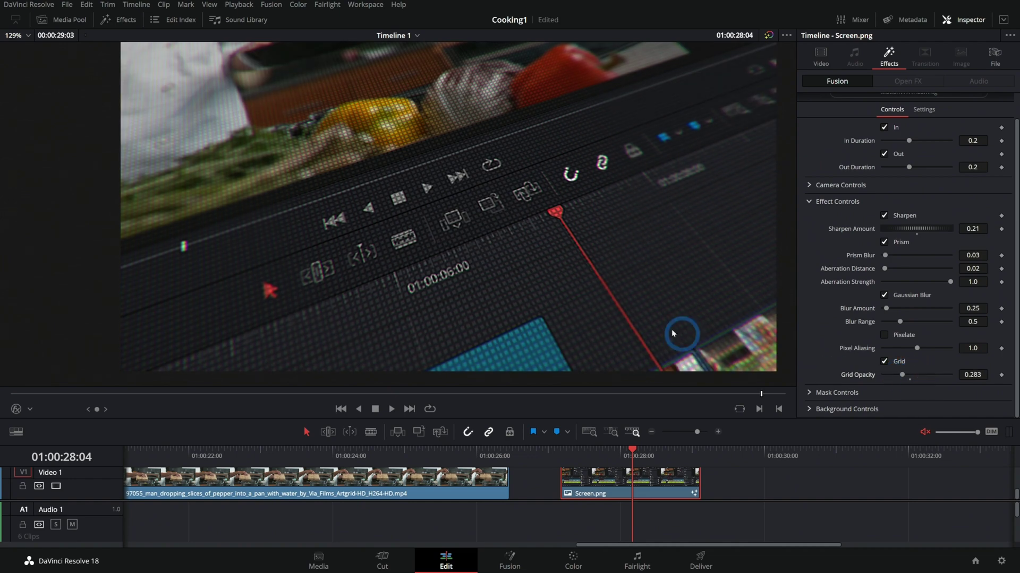
left_click_drag(901, 378, 874, 382)
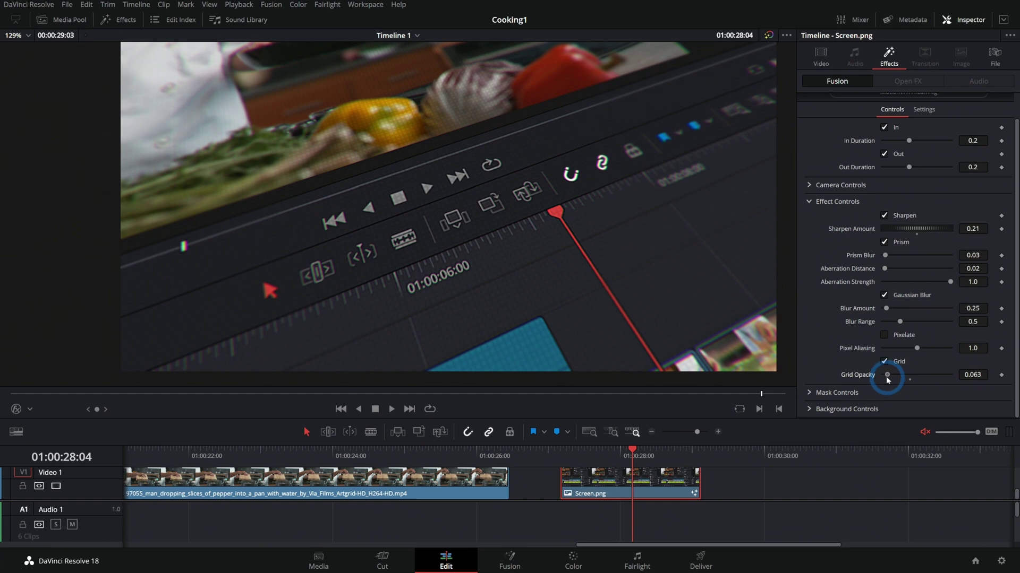
key("Up")
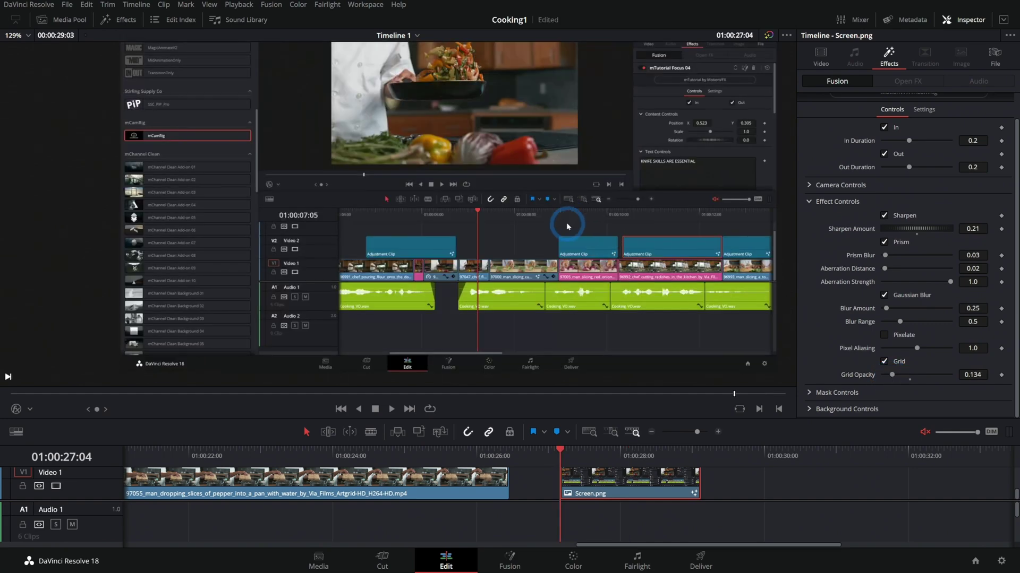
key("space")
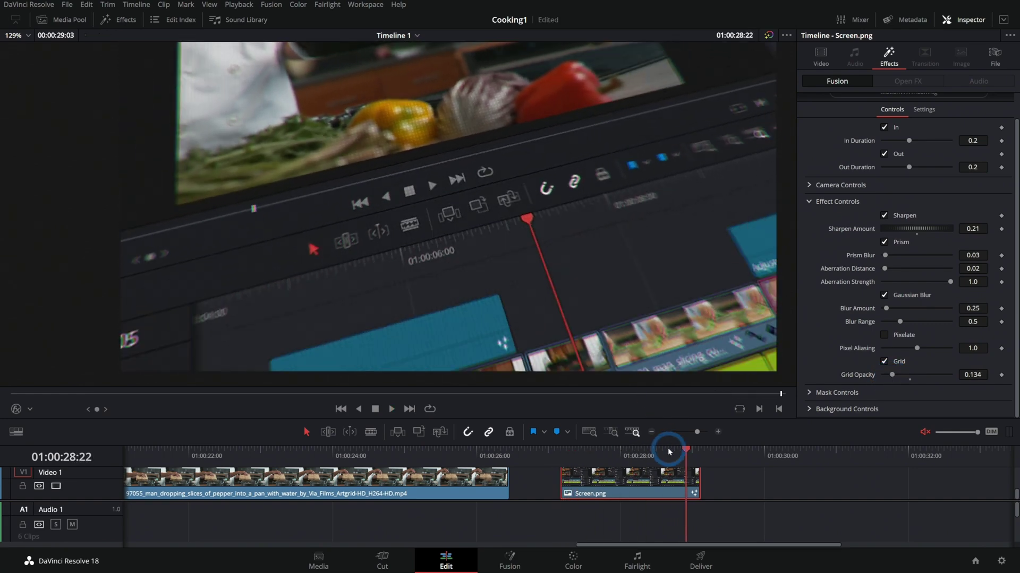
Extend the end of the Screen.png clip to about 01:00:31:20 and preview the longer clip
left_click_drag(660, 451, 562, 458)
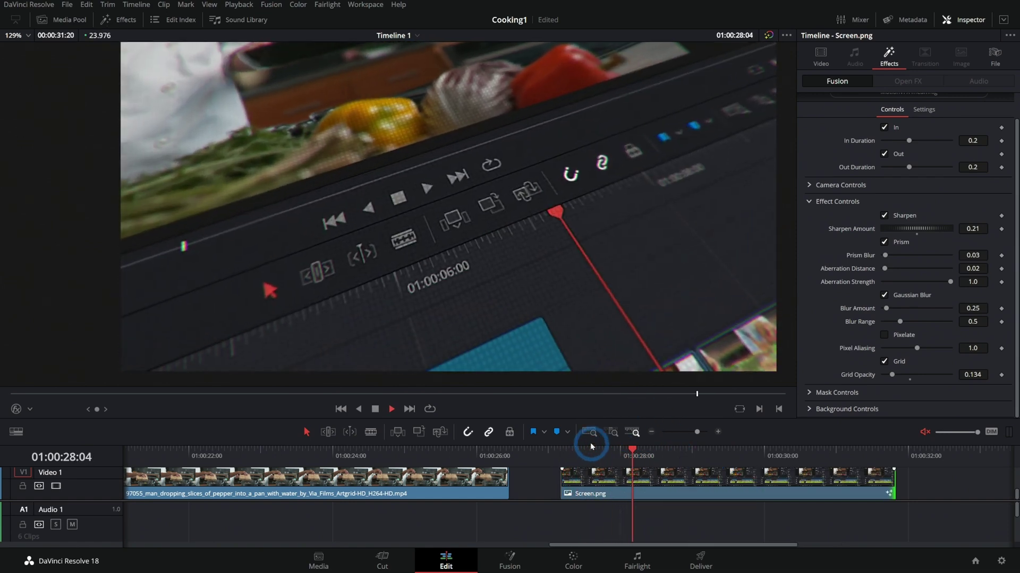
key("space")
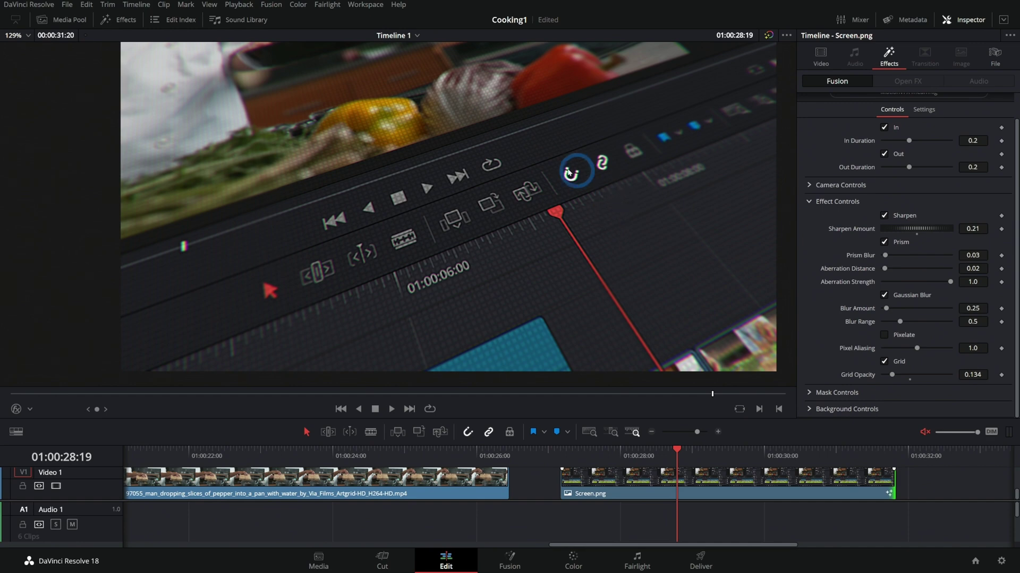
left_click_drag(663, 451, 685, 452)
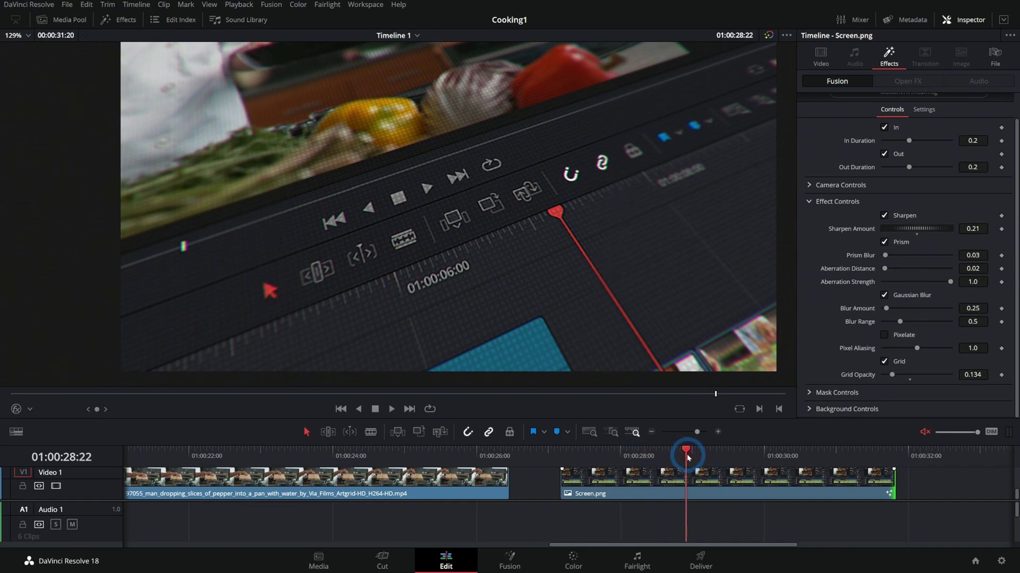
Set mCamRig's Slide X Rate to 0.0087 on the Screen.png clip and play back the sideways camera movement
left_click(711, 498)
left_click(808, 185)
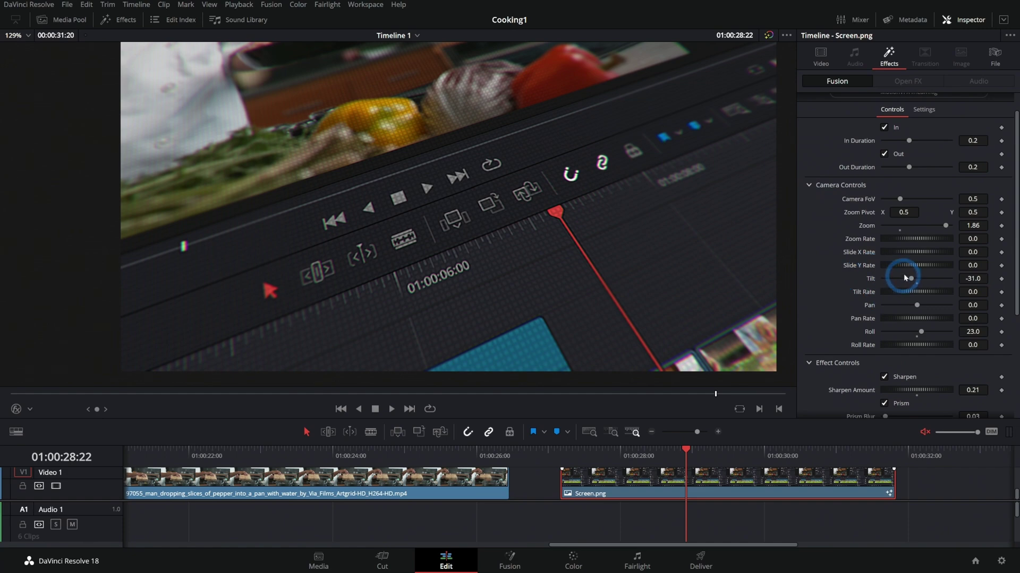
left_click(902, 255)
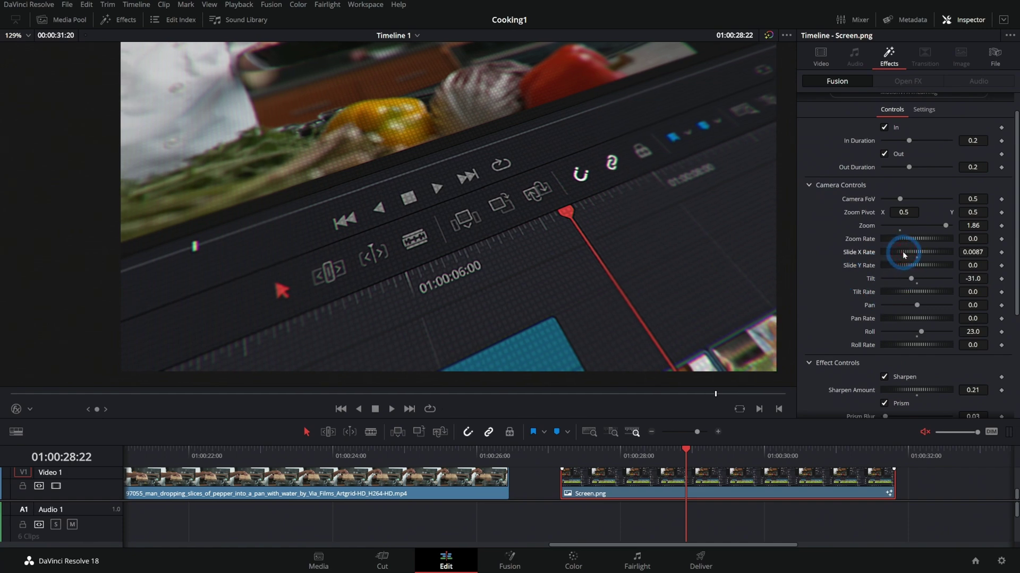
left_click_drag(686, 451, 559, 459)
key("space")
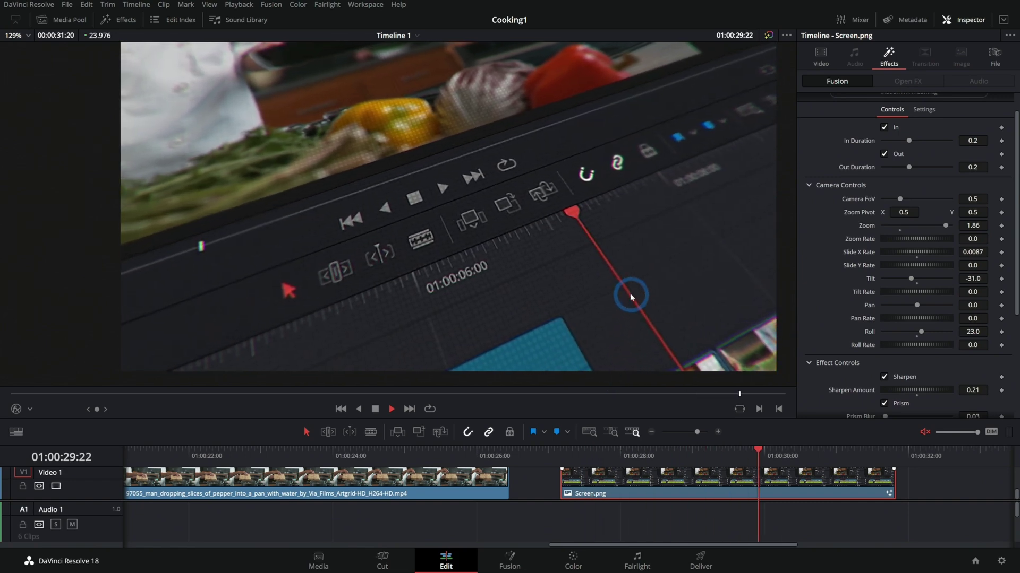
Set mCamRig's Zoom Rate to 0.0043 and replay the Screen.png clip from its start to check the combined motion
key("space")
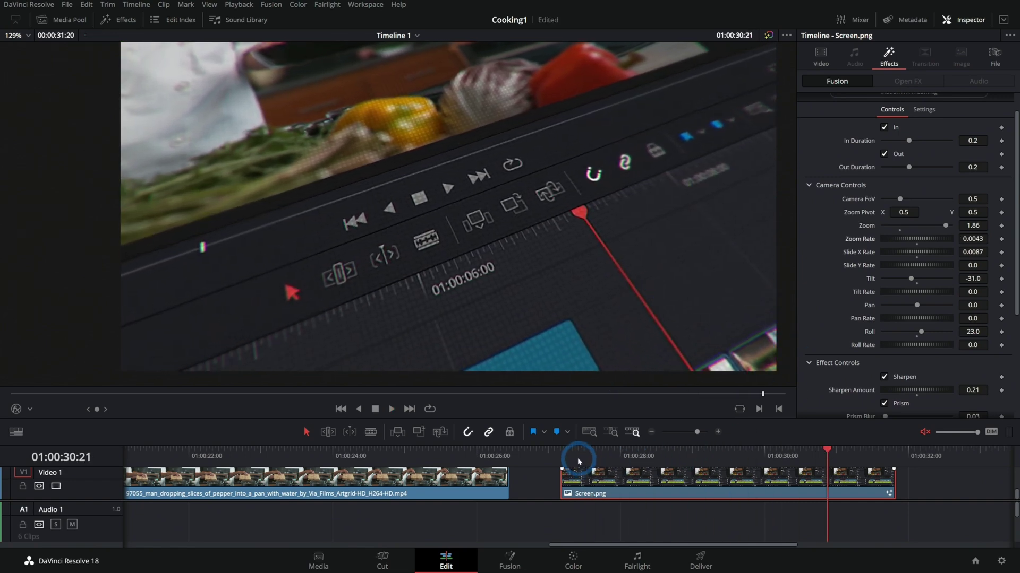
left_click(587, 453)
key("space")
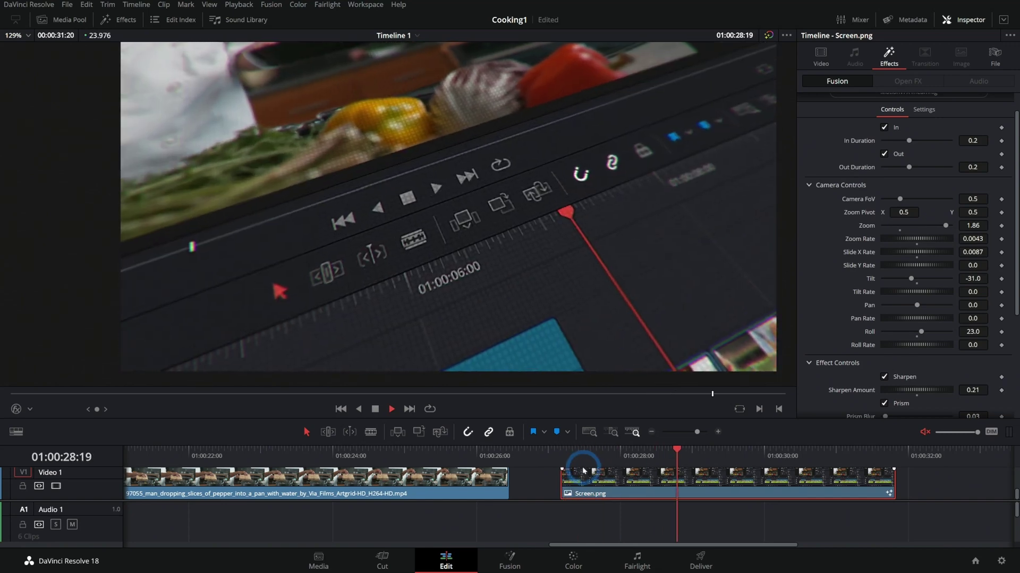
left_click_drag(626, 452, 569, 460)
key("space")
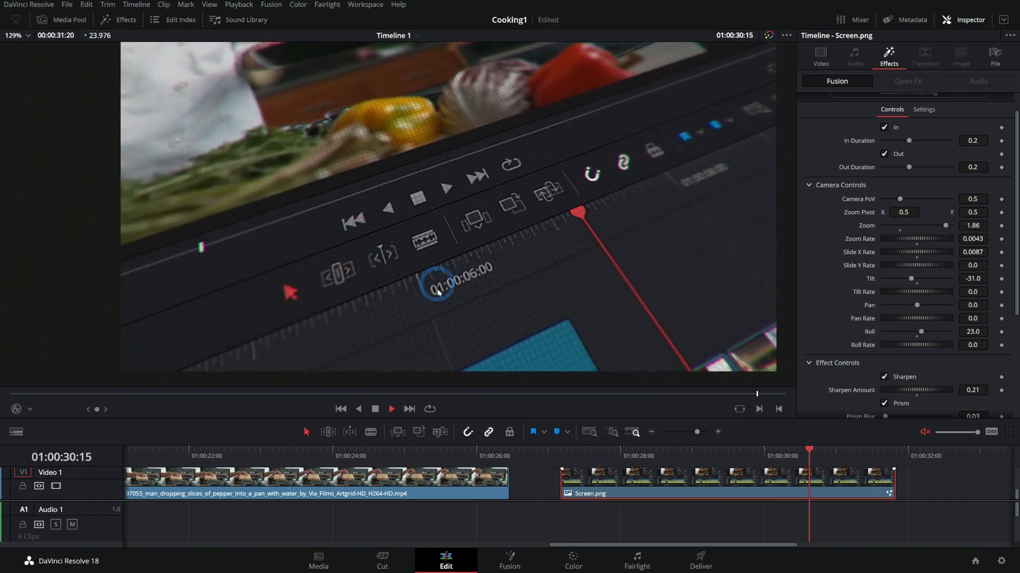
left_click(557, 455)
key("space")
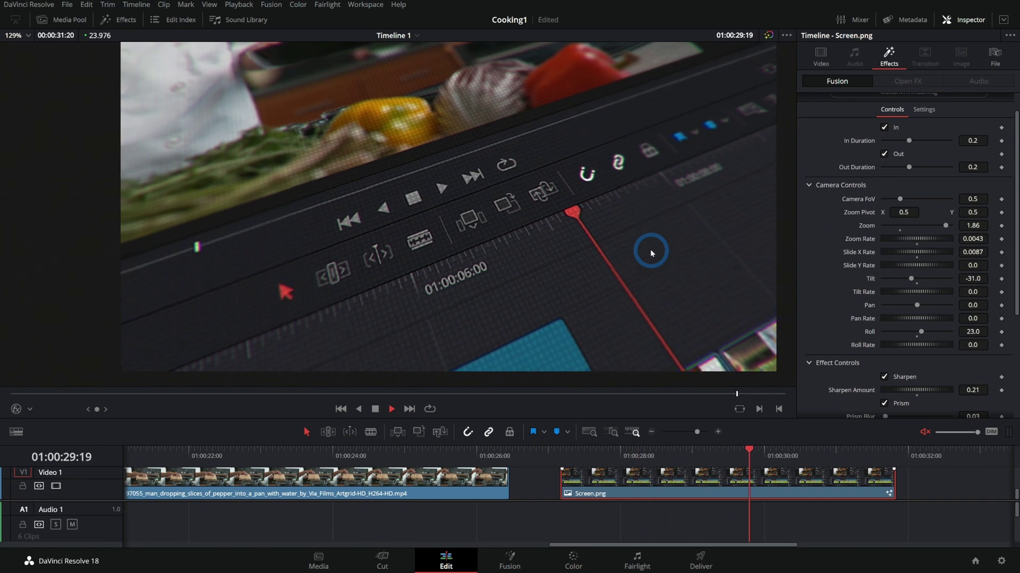
key("space")
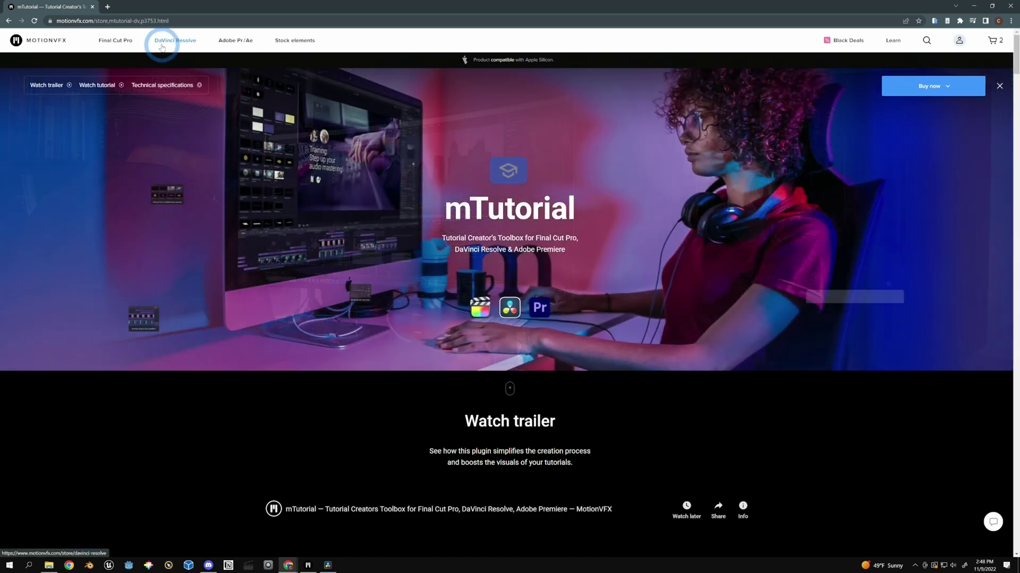
Switch to the browser, look through the MotionVFX store's DaVinci Resolve plugins, and open the mCallouts Simple 2 product page
left_click(162, 41)
scroll(146, 198, "down", 5)
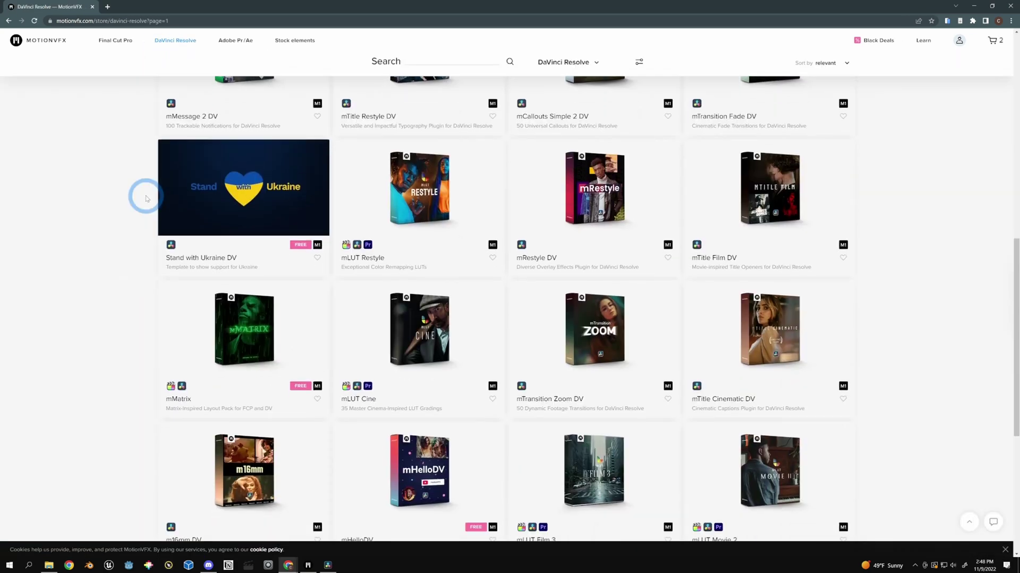
scroll(146, 199, "down", 3)
scroll(144, 198, "down", 3)
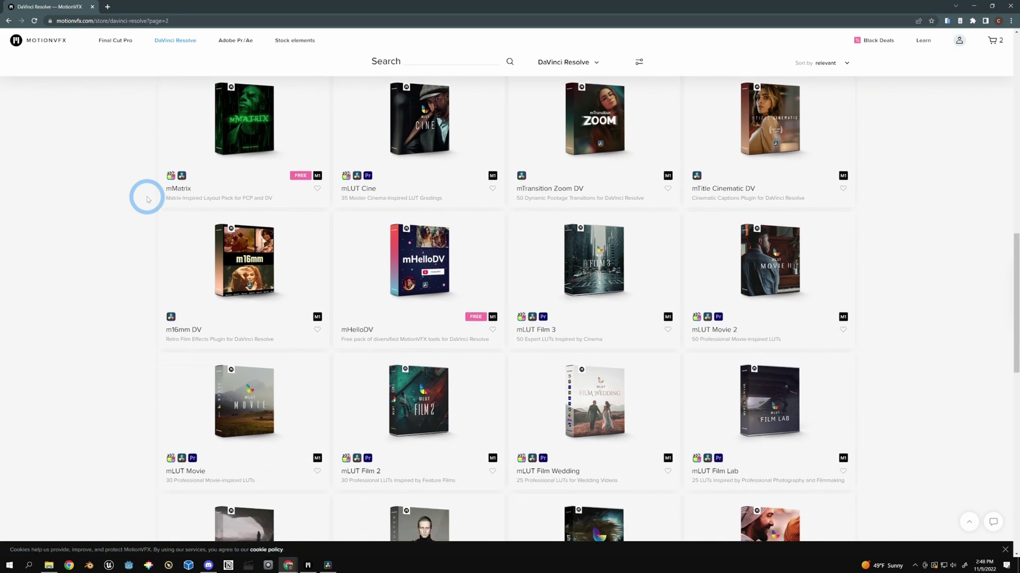
left_click(259, 306)
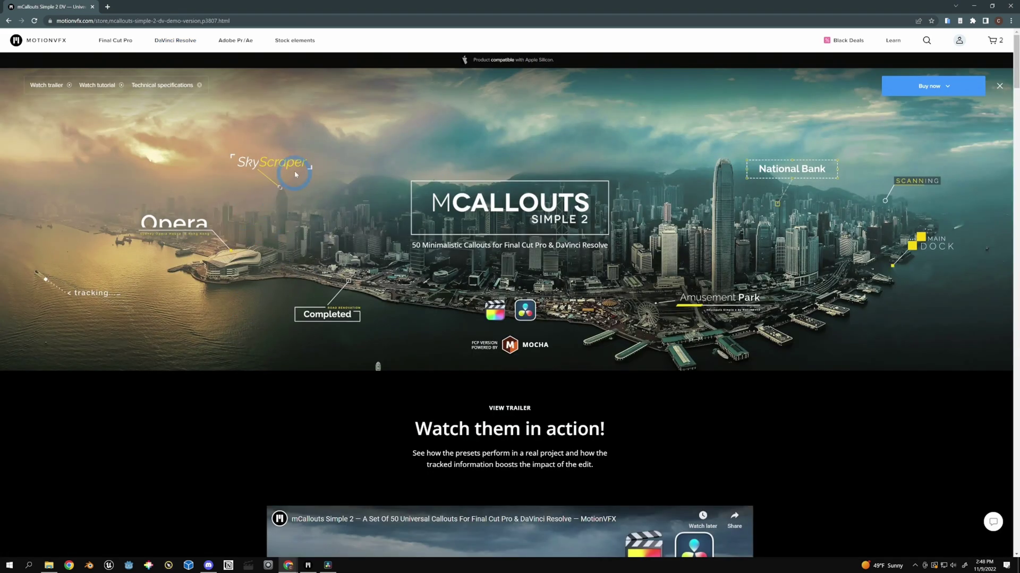